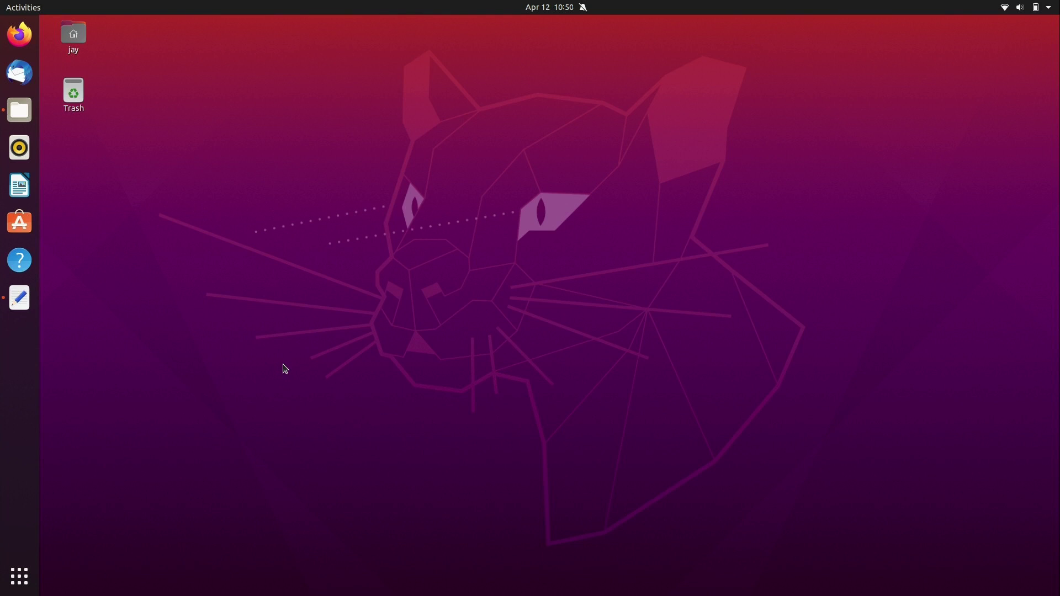
Step: Search the software store for foliate, view Foliate's details, then close the store
{"action": "left_click", "coordinate": [19, 222]}
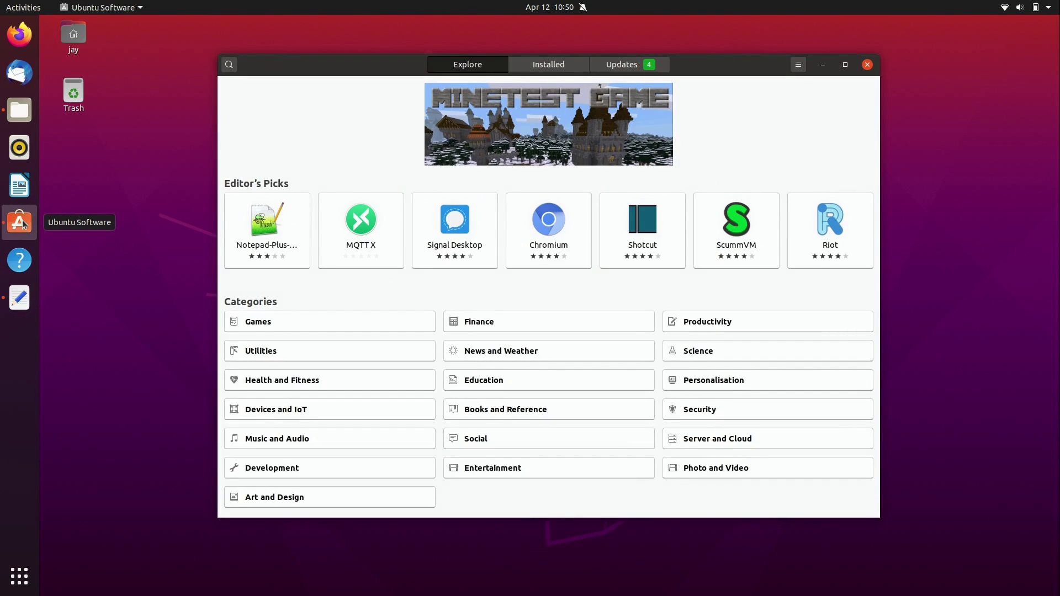
{"action": "left_click", "coordinate": [234, 69]}
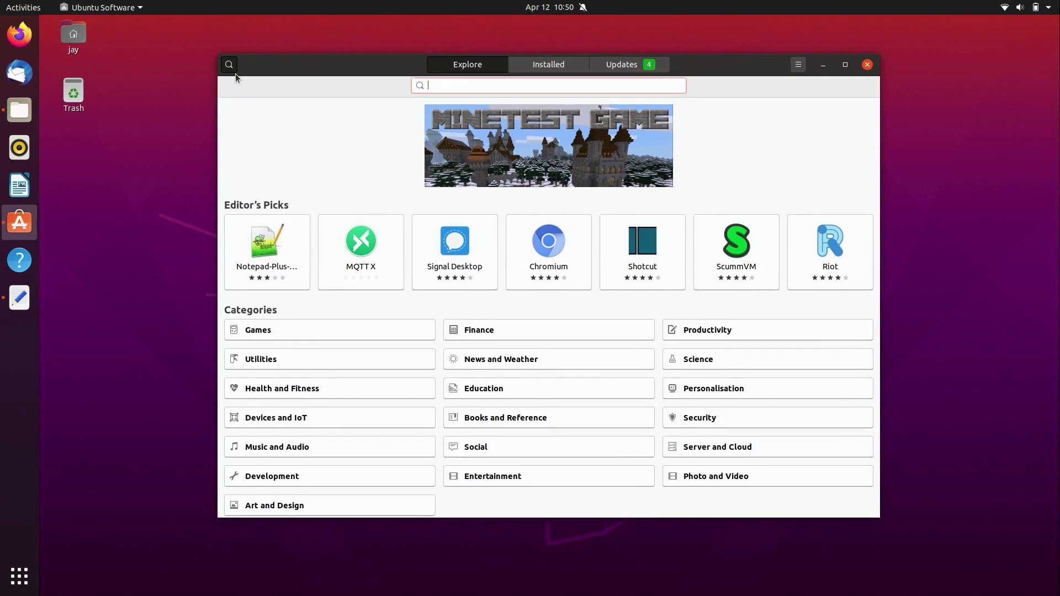
{"action": "type", "text": "foliate"}
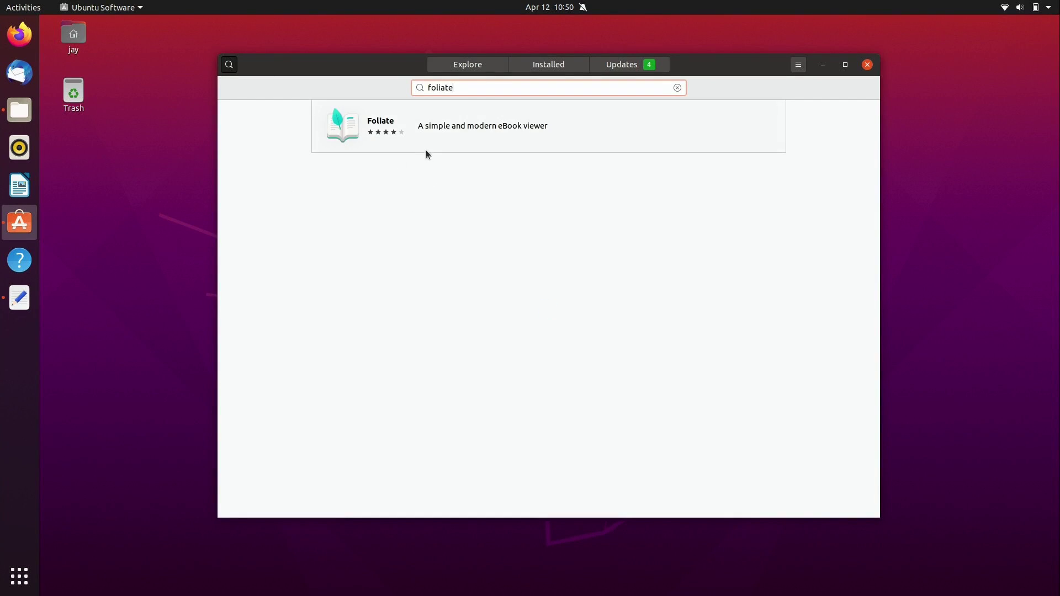
{"action": "left_click", "coordinate": [424, 146]}
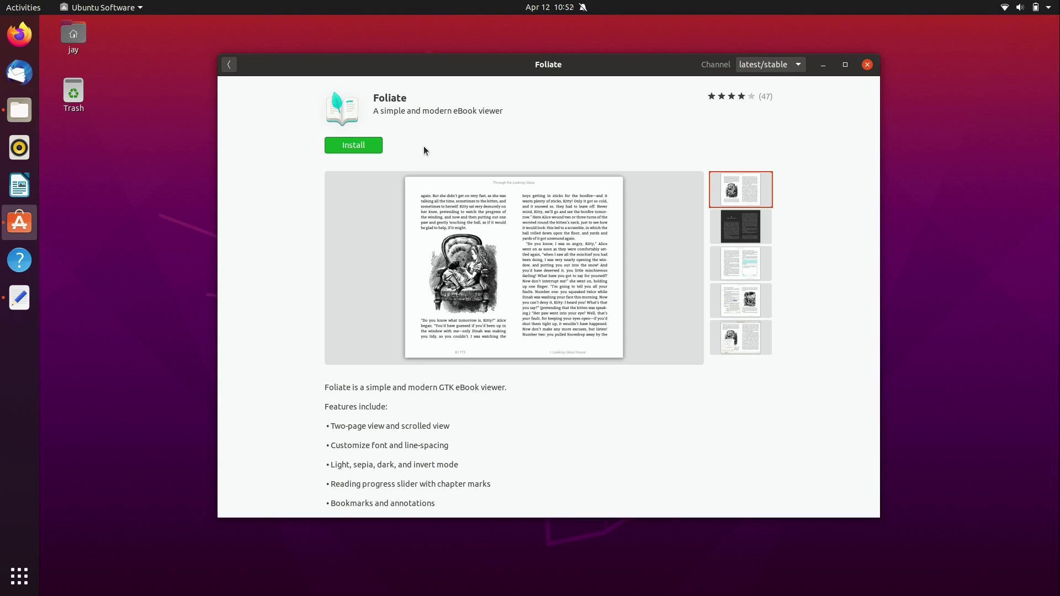
{"action": "left_click", "coordinate": [868, 65]}
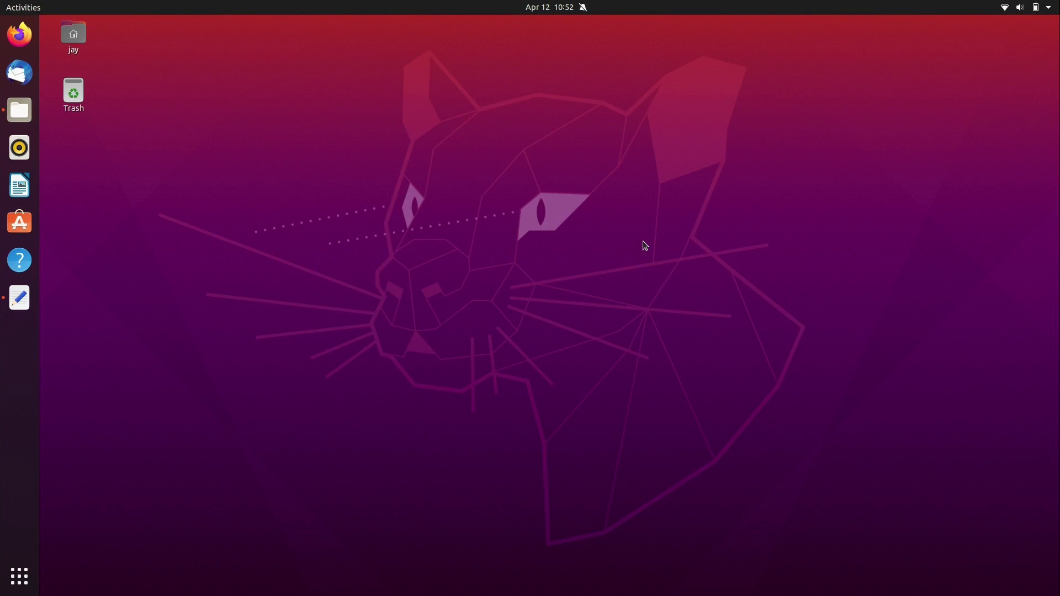
Step: Open a maximized terminal with larger text, run sudo apt update, then clear the screen
{"action": "key", "text": "ctrl+alt+t"}
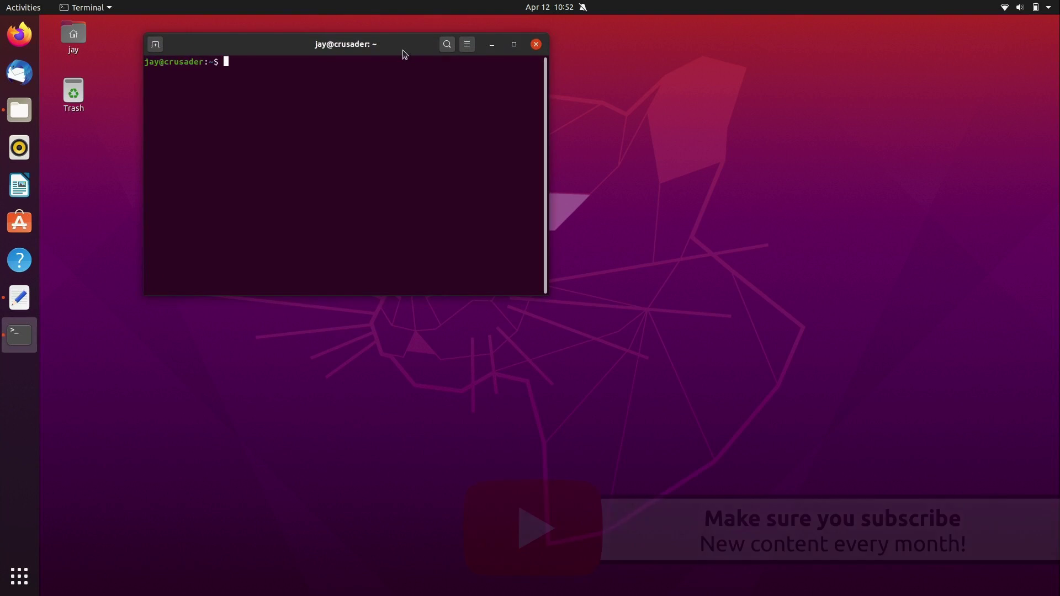
{"action": "double_click", "coordinate": [402, 50]}
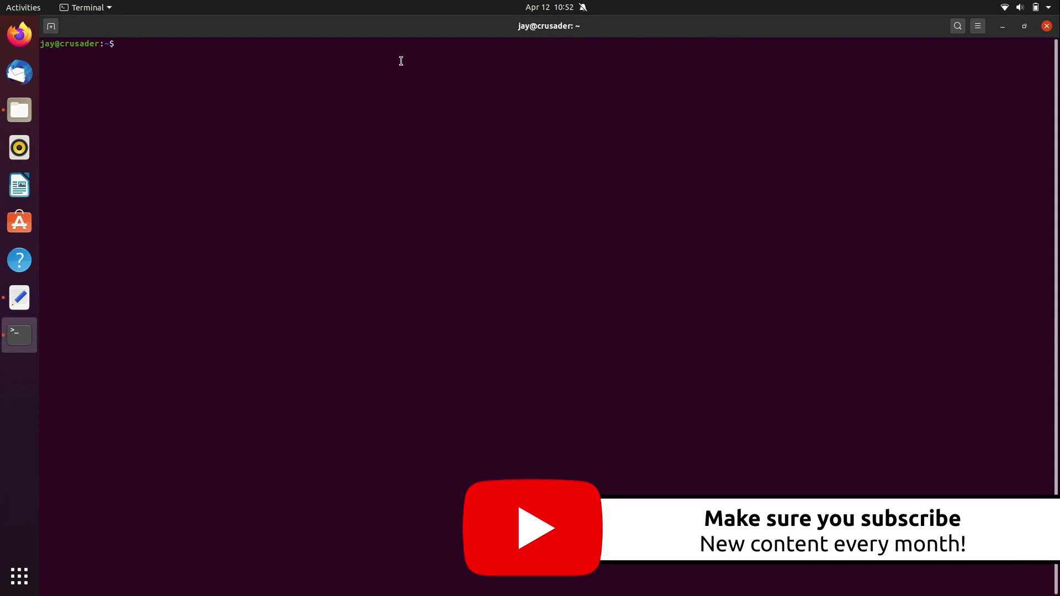
{"action": "key", "text": "ctrl+plus"}
{"action": "key", "text": "ctrl+plus"}
{"action": "key", "text": "ctrl+plus"}
{"action": "key", "text": "ctrl+plus"}
{"action": "key", "text": "ctrl+plus"}
{"action": "key", "text": "ctrl+plus"}
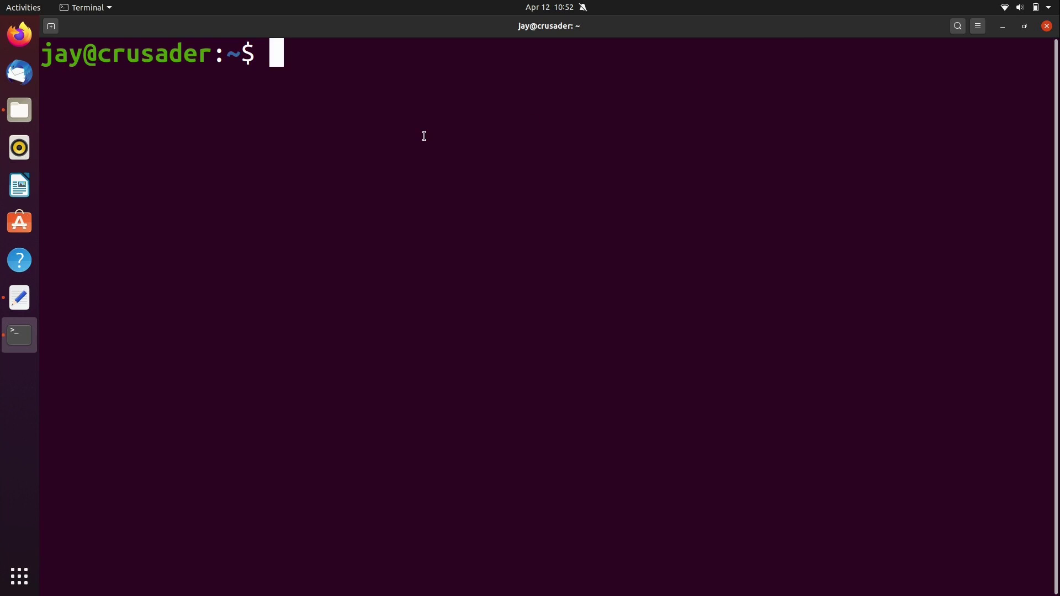
{"action": "type", "text": "sudo apt update"}
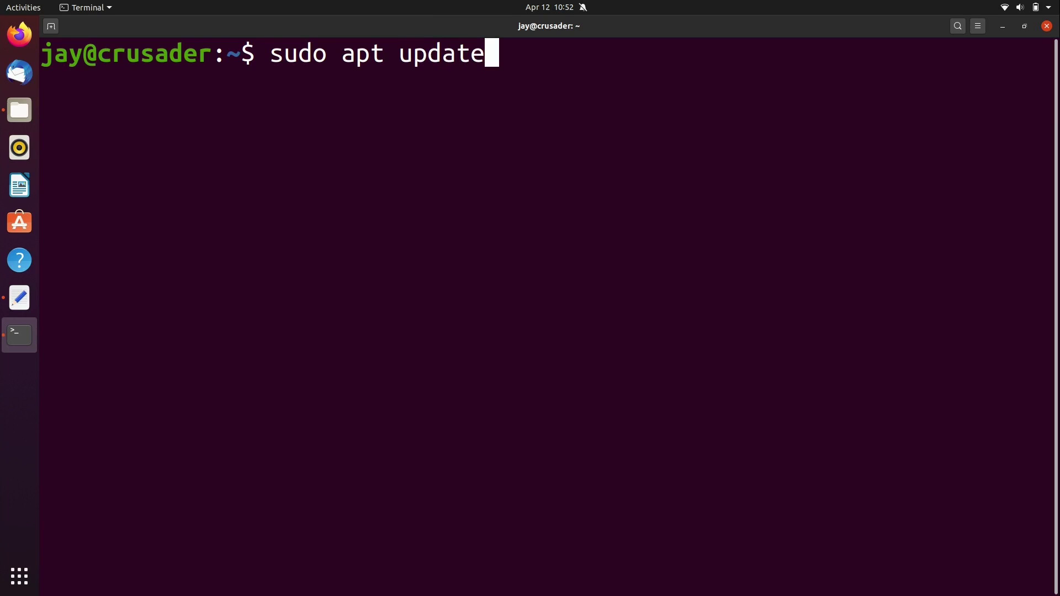
{"action": "key", "text": "Return"}
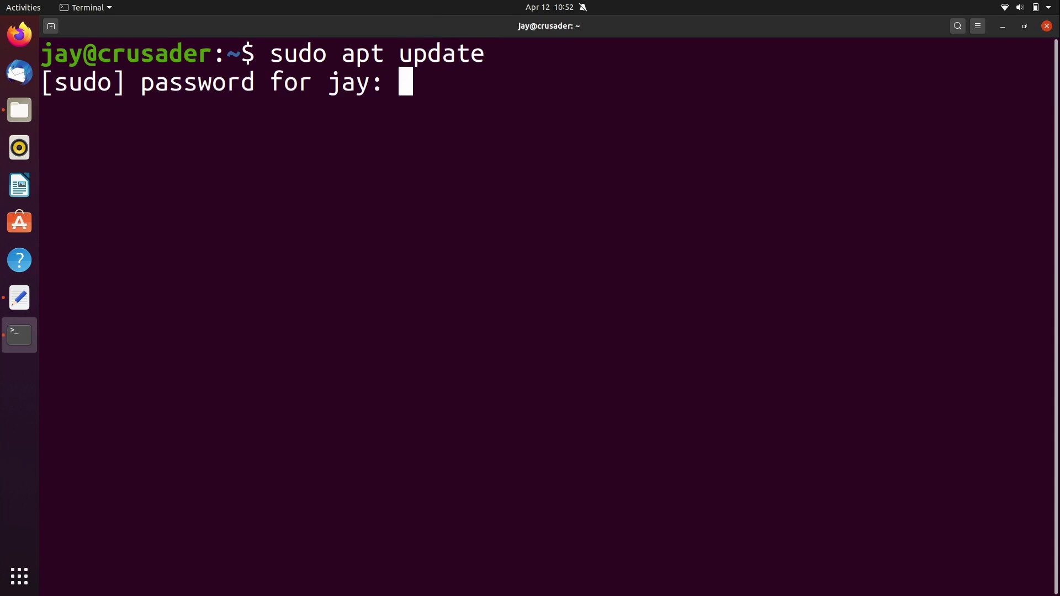
{"action": "key", "text": "Return"}
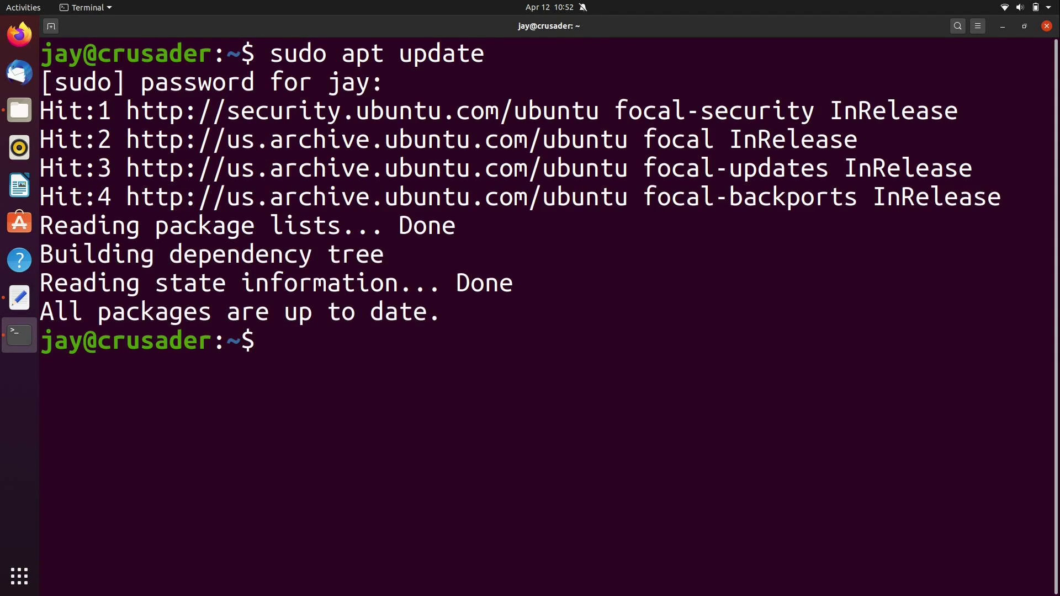
{"action": "key", "text": "ctrl+l"}
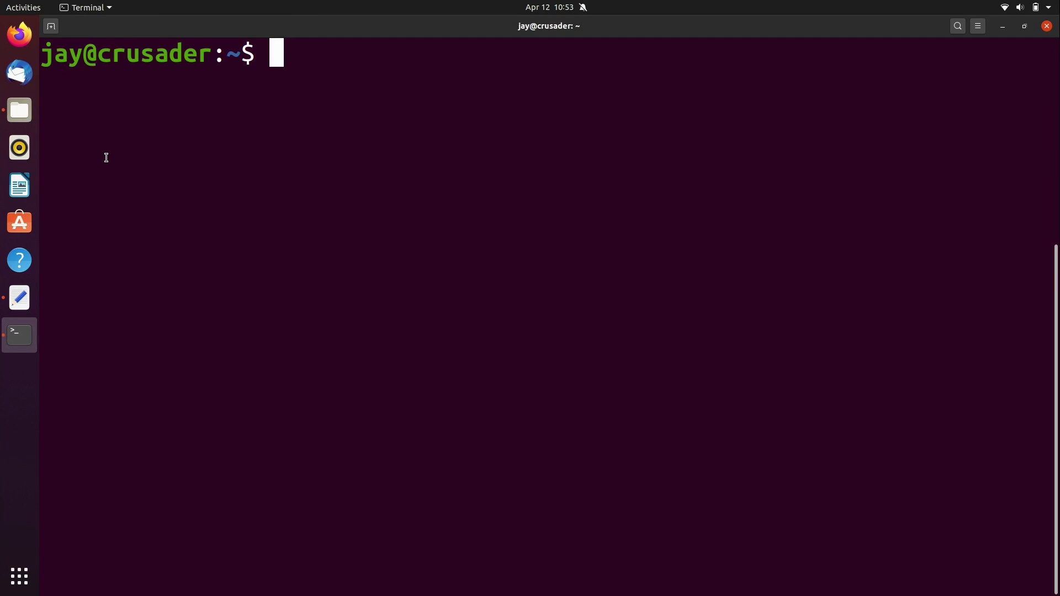
Step: Run sudo apt install flatpak gnome-software-plugin-flatpak, confirm the install, and clear the terminal
{"action": "type", "text": "sudo apt install flatpak gnome-software-plugin-flatpak"}
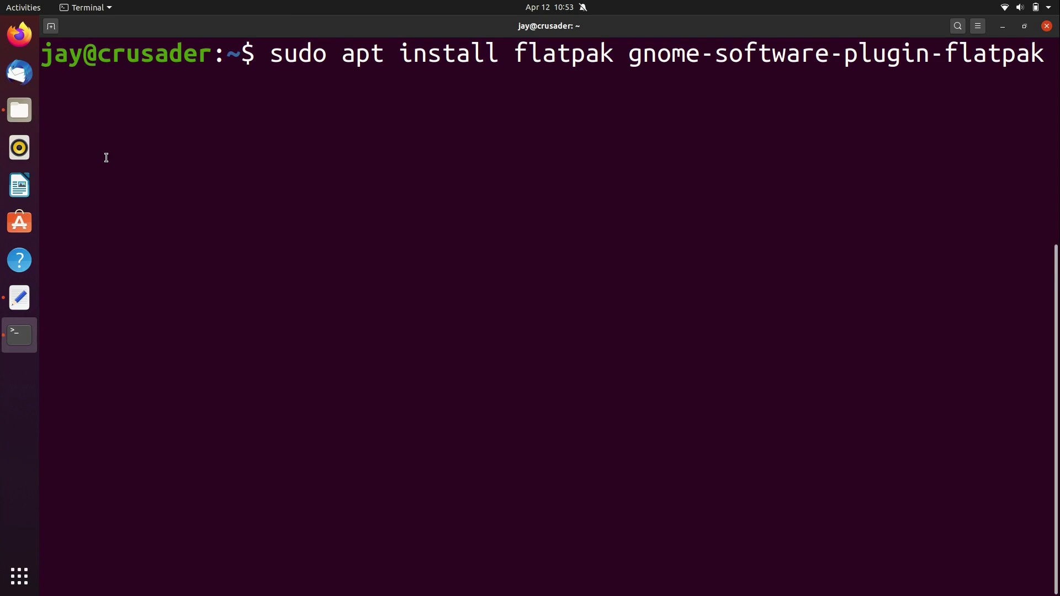
{"action": "left_click", "coordinate": [522, 50]}
{"action": "left_click_drag", "start_coordinate": [522, 47], "coordinate": [608, 59]}
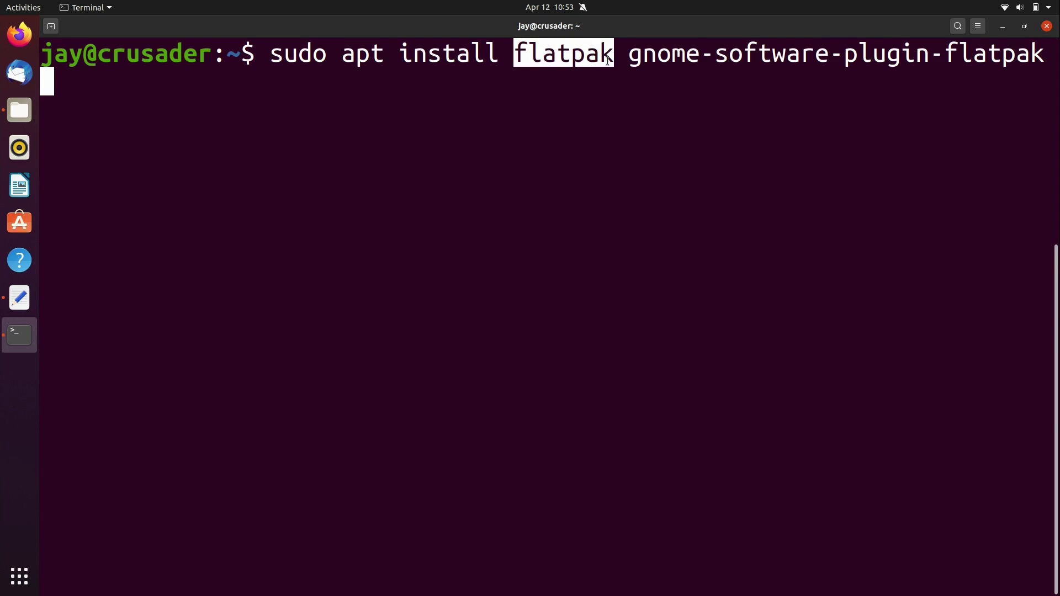
{"action": "left_click_drag", "start_coordinate": [630, 54], "coordinate": [1040, 53]}
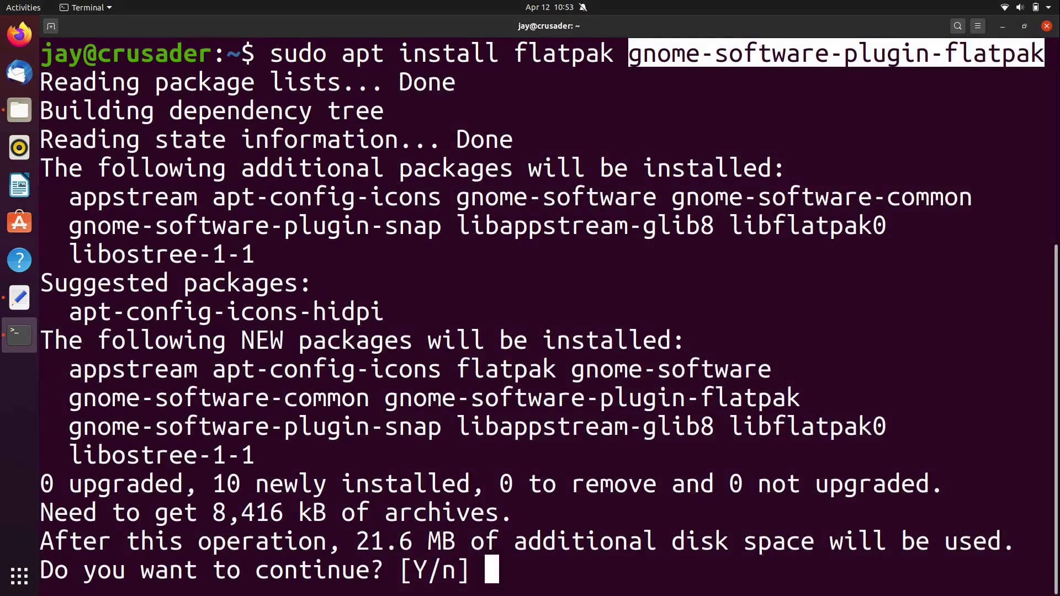
{"action": "key", "text": "Return"}
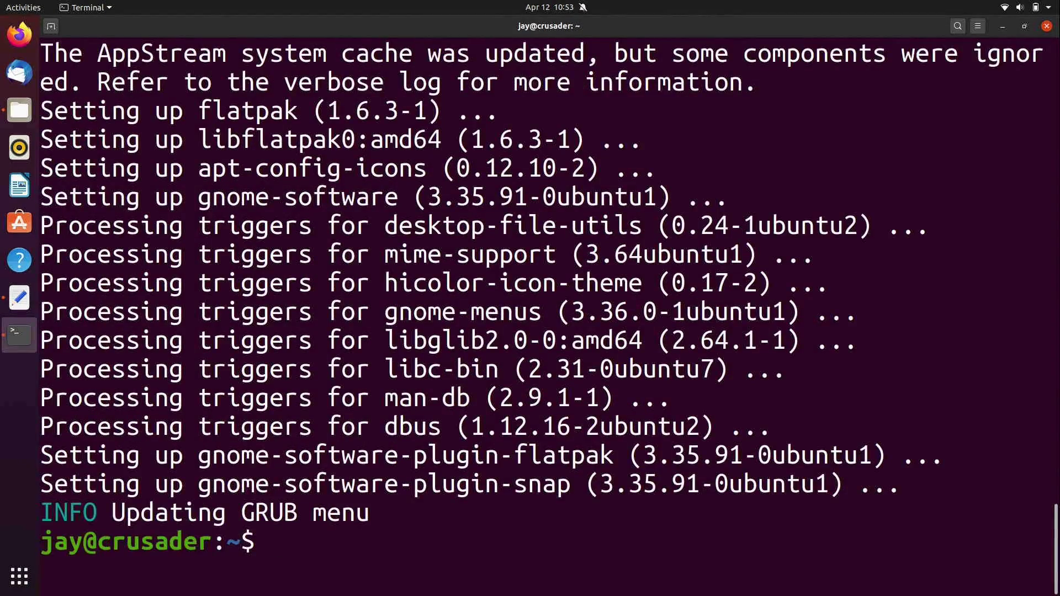
{"action": "key", "text": "ctrl+l"}
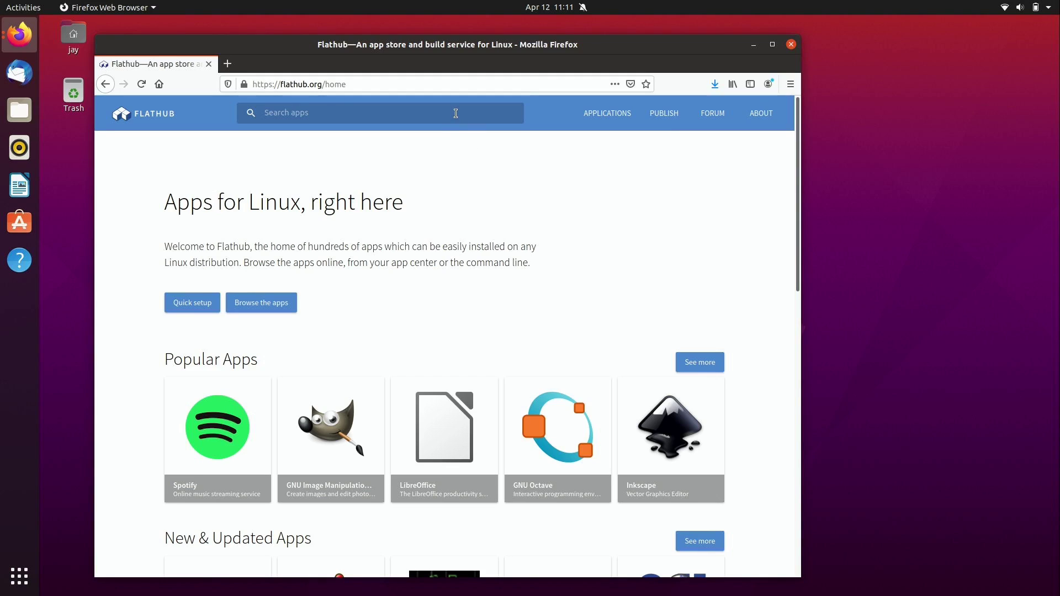
Step: Search Flathub for foliate and open Foliate's install reference with Software Install
{"action": "type", "text": "foliate"}
{"action": "key", "text": "Return"}
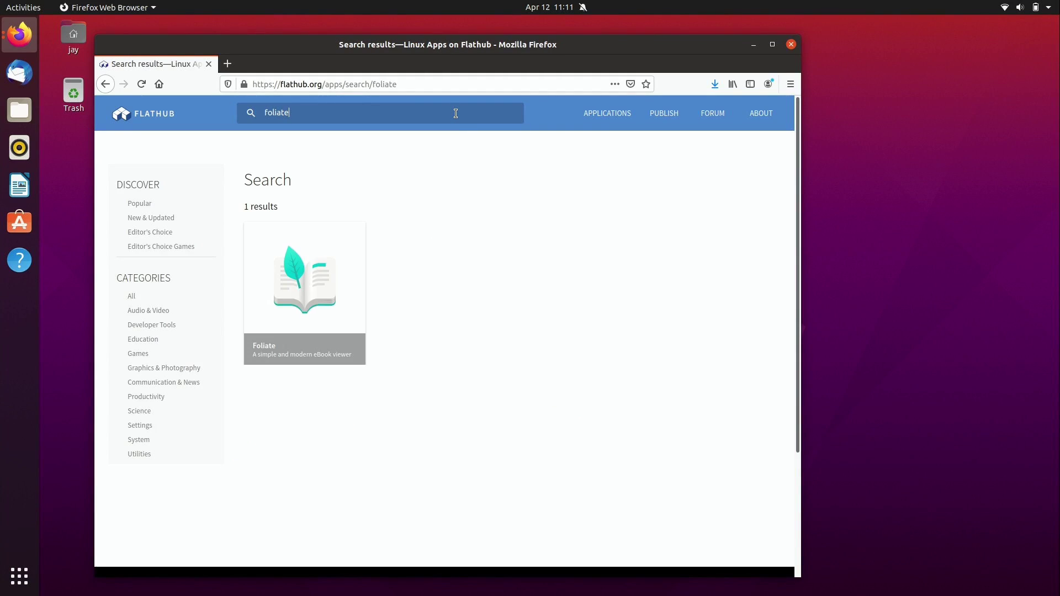
{"action": "left_click", "coordinate": [330, 271]}
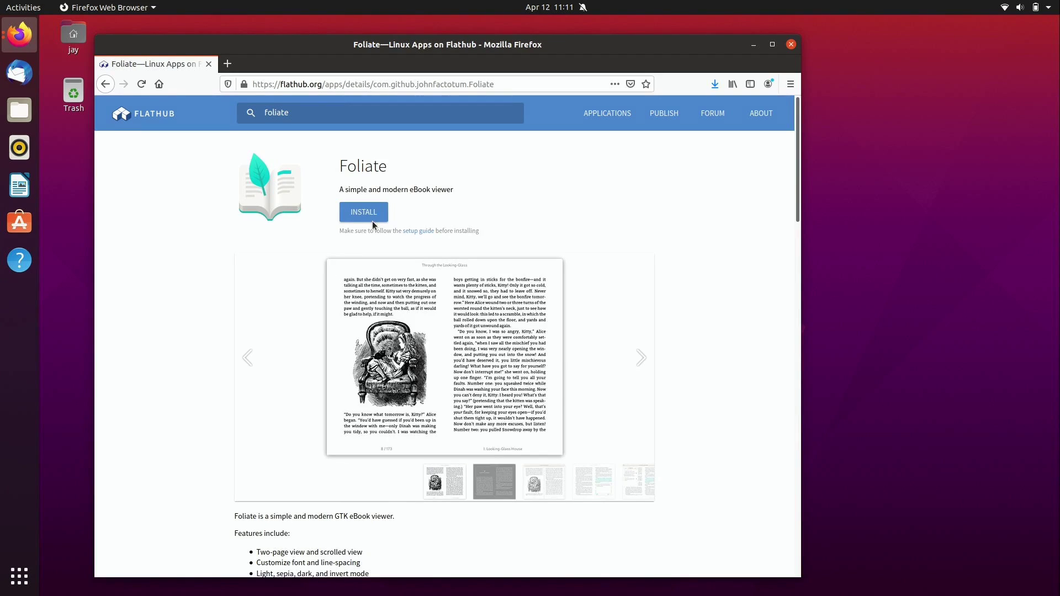
{"action": "left_click", "coordinate": [376, 219]}
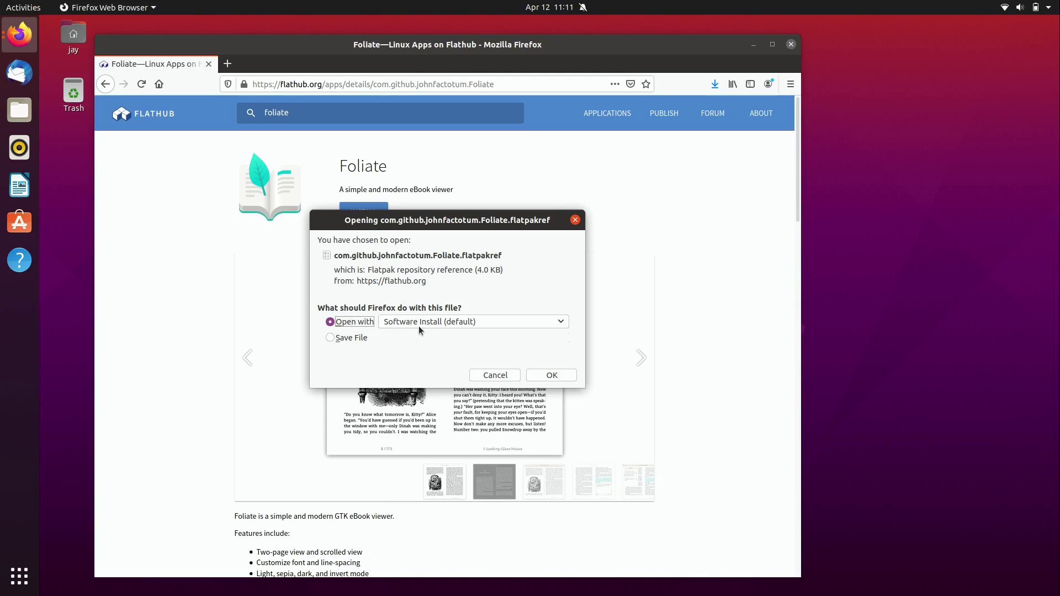
{"action": "left_click", "coordinate": [538, 374]}
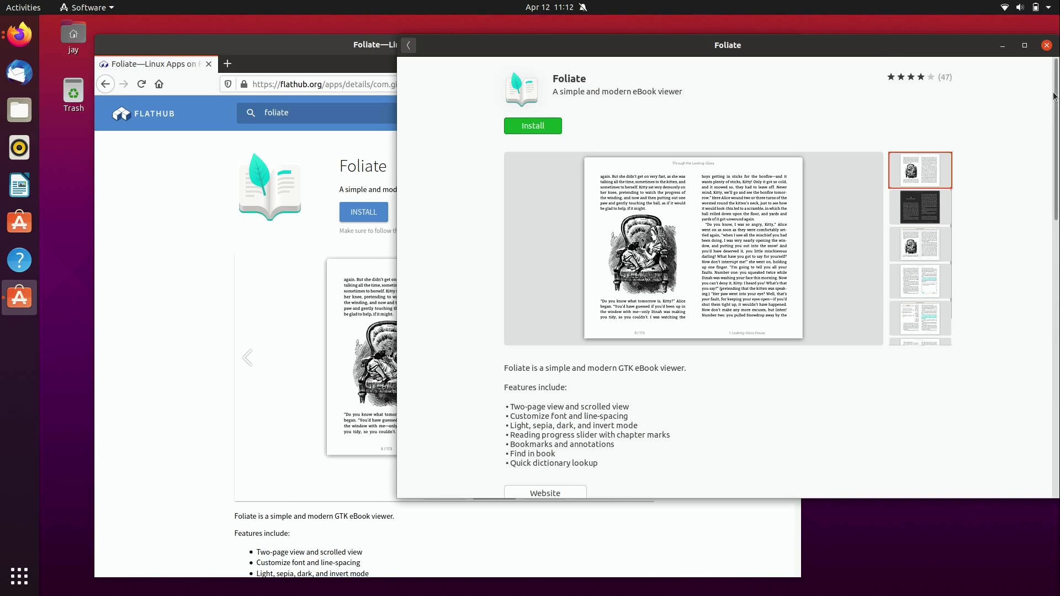
Step: Confirm Foliate's source is dl.flathub.org in Details, then start the install
{"action": "scroll", "coordinate": [1058, 139], "scroll_direction": "down", "scroll_amount": 3}
{"action": "scroll", "coordinate": [1057, 140], "scroll_direction": "down", "scroll_amount": 4}
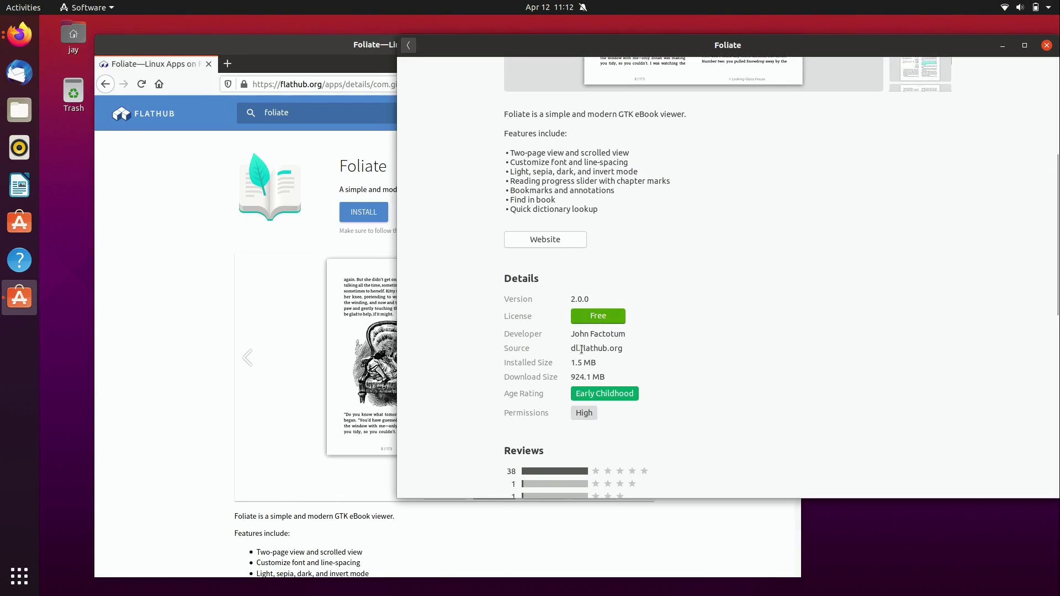
{"action": "left_click_drag", "start_coordinate": [582, 349], "coordinate": [627, 360]}
{"action": "left_click", "coordinate": [627, 351]}
{"action": "left_click_drag", "start_coordinate": [627, 351], "coordinate": [570, 352]}
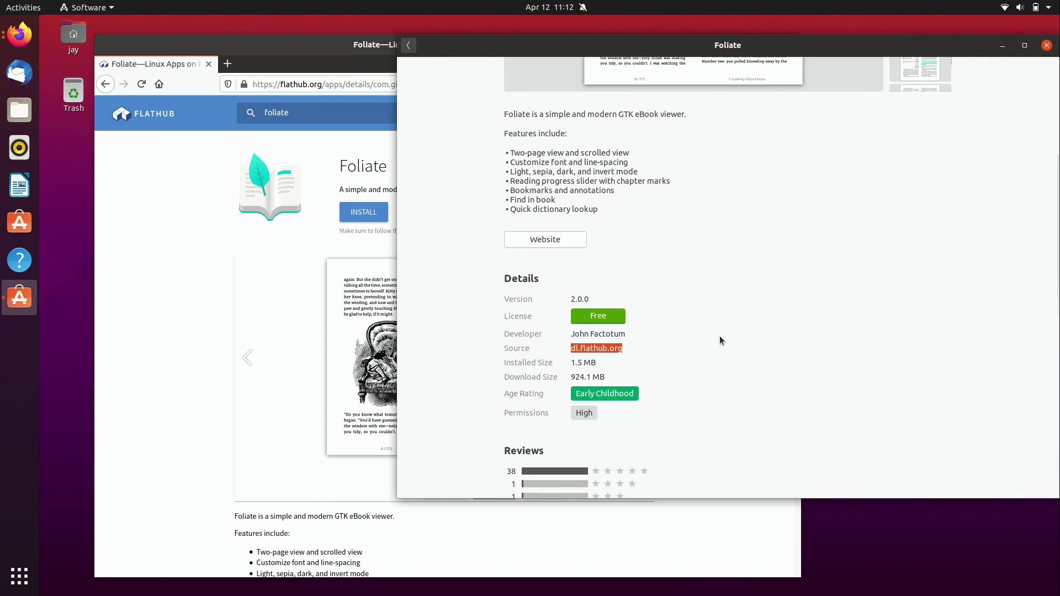
{"action": "scroll", "coordinate": [719, 337], "scroll_direction": "up", "scroll_amount": 5}
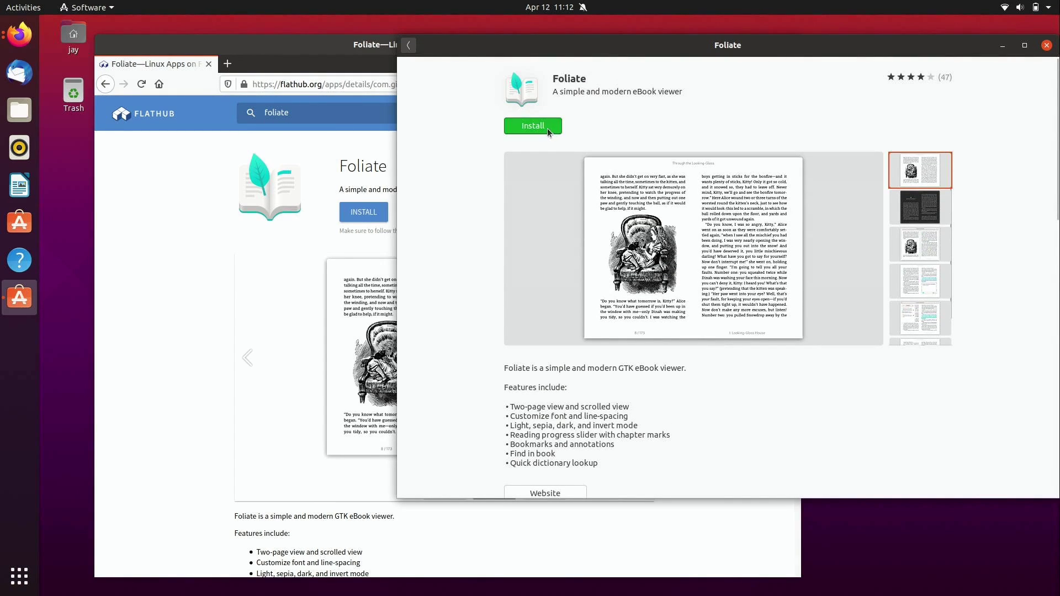
{"action": "left_click", "coordinate": [548, 127]}
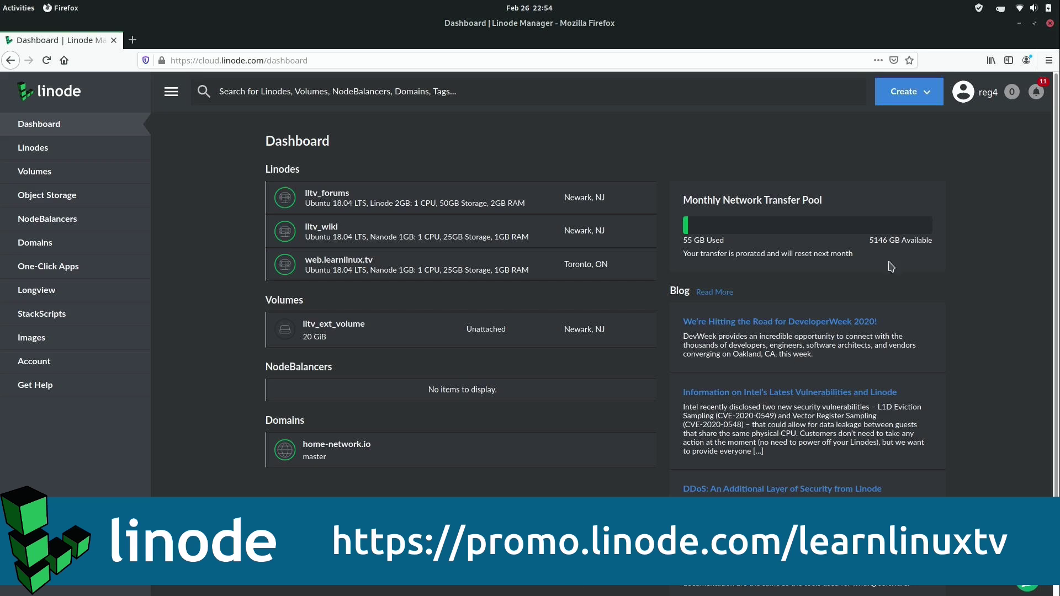
Step: Start a new Linode with the Arch Linux image and accept the root SSH host key
{"action": "left_click", "coordinate": [902, 94]}
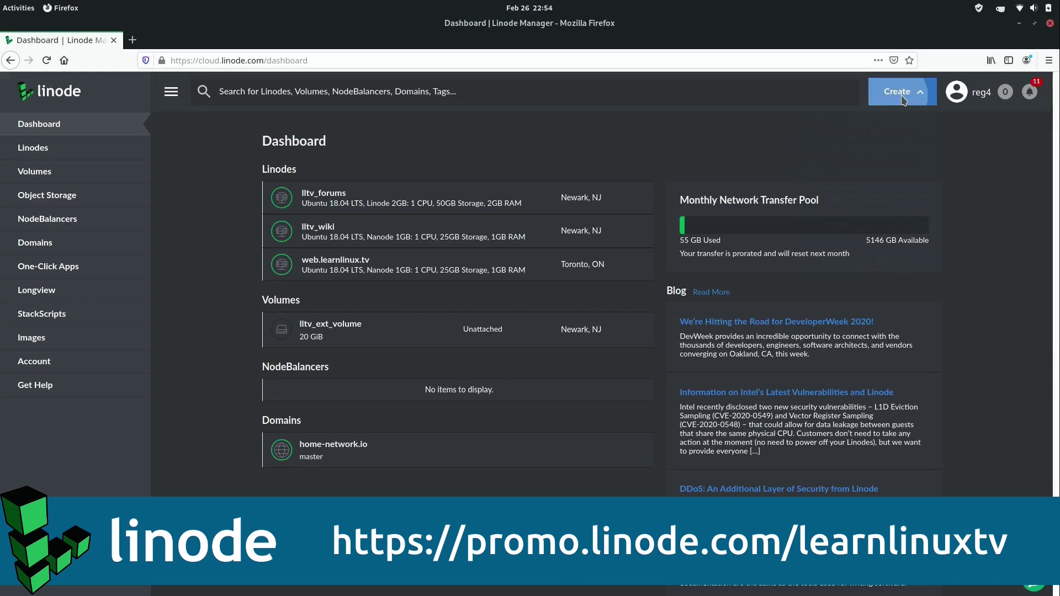
{"action": "left_click", "coordinate": [841, 148]}
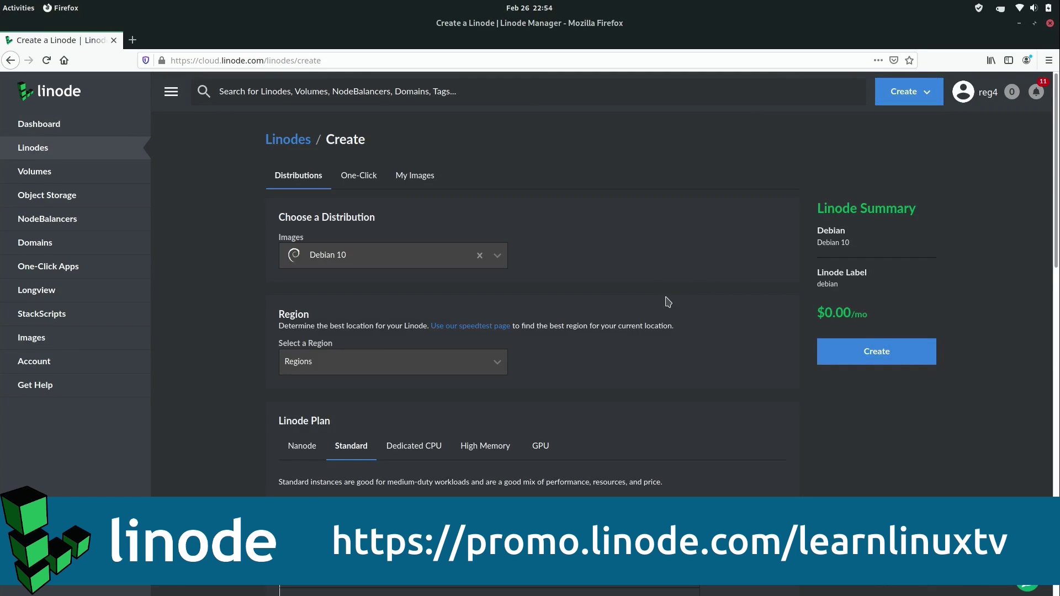
{"action": "left_click", "coordinate": [500, 254]}
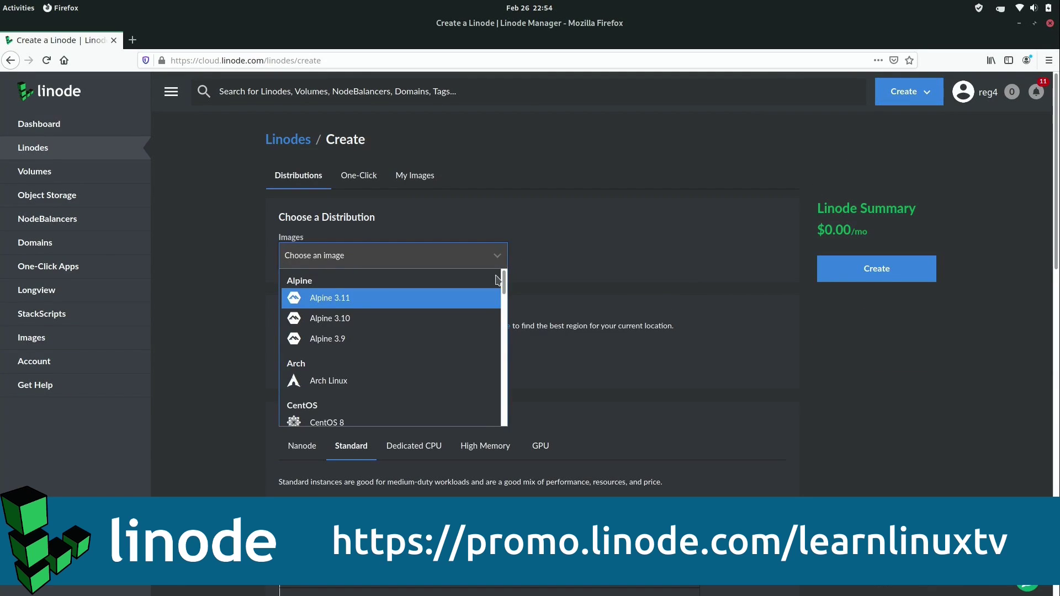
{"action": "left_click", "coordinate": [348, 383]}
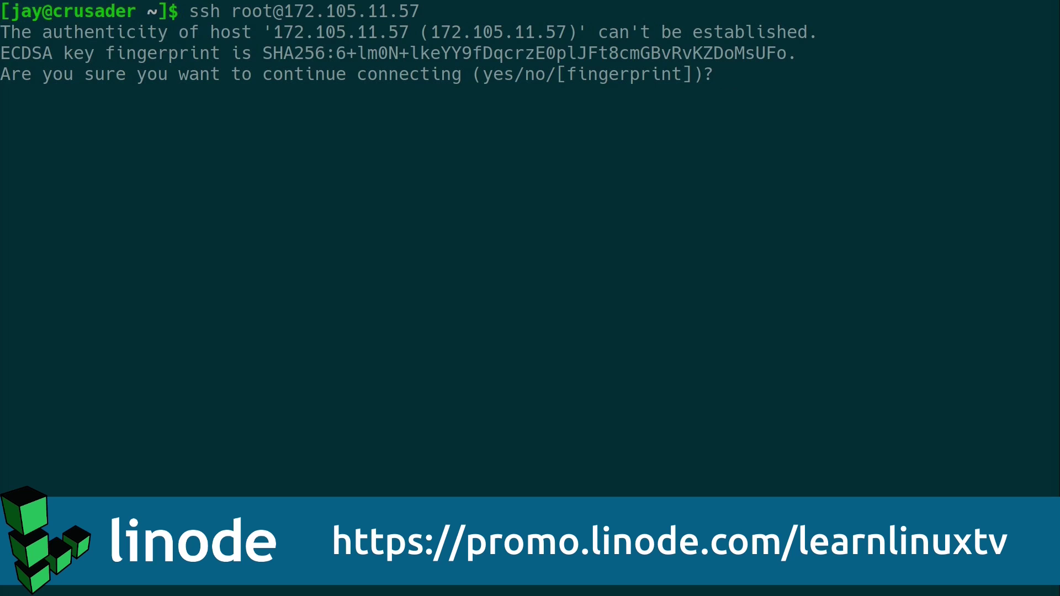
{"action": "type", "text": "yes"}
{"action": "key", "text": "Return"}
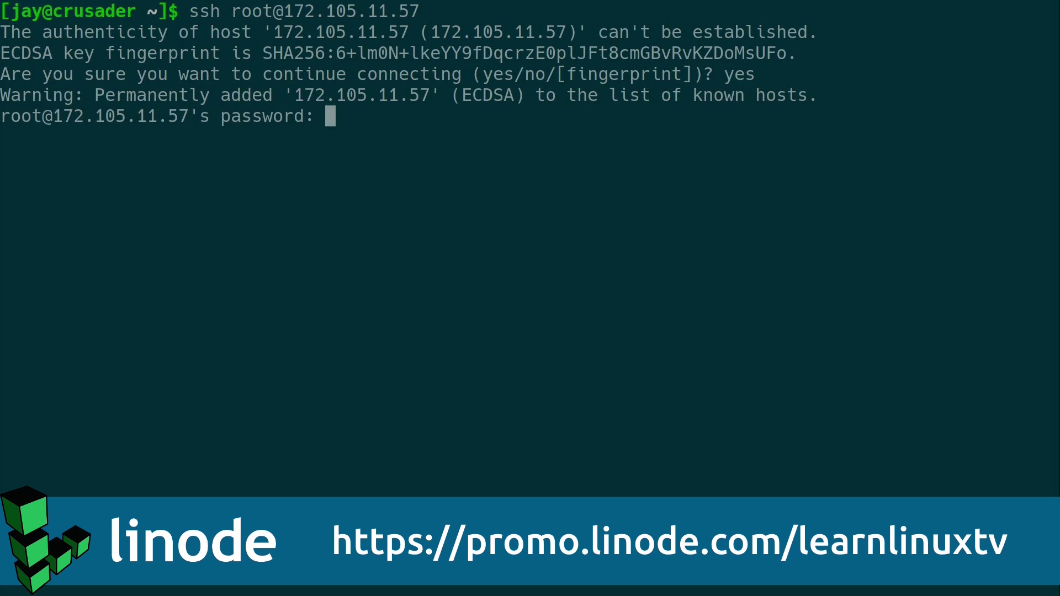
{"action": "key", "text": "Return"}
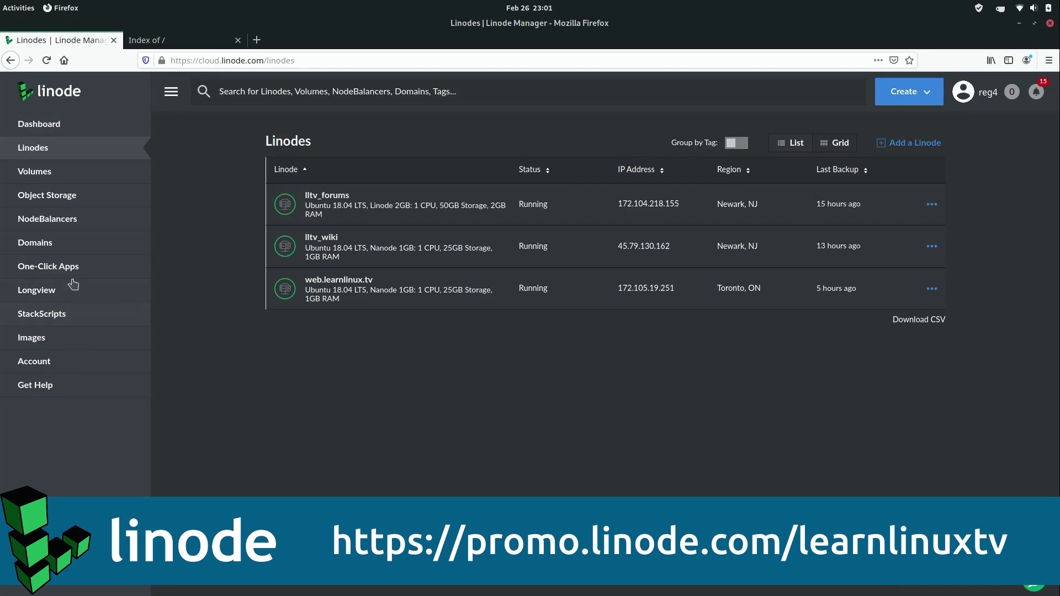
Step: Deploy the WordPress One-Click App with admin credentials, load wp-login.php, and open then close the console
{"action": "left_click", "coordinate": [69, 266]}
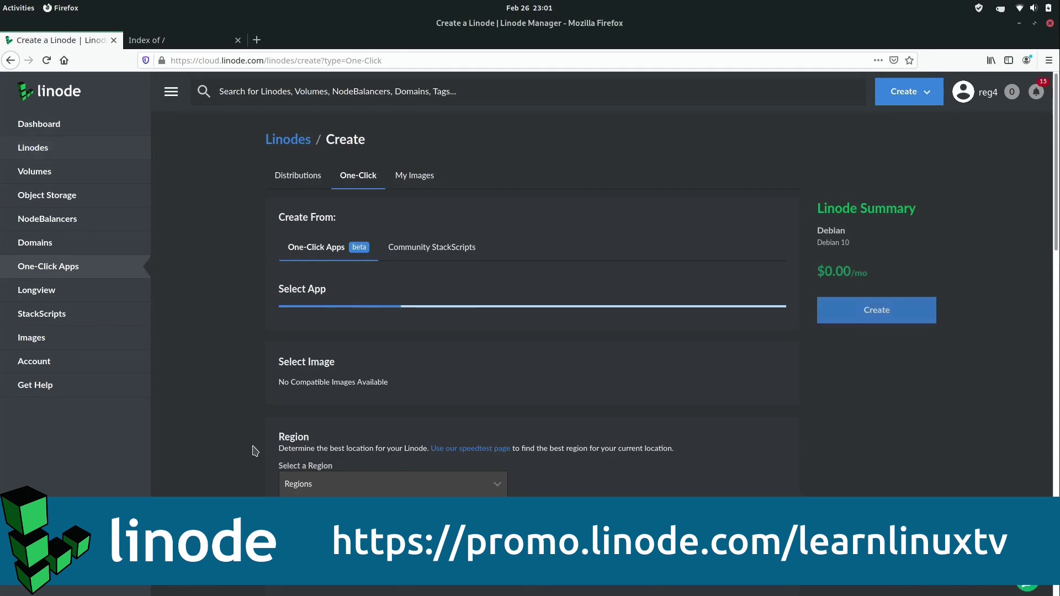
{"action": "left_click", "coordinate": [337, 339]}
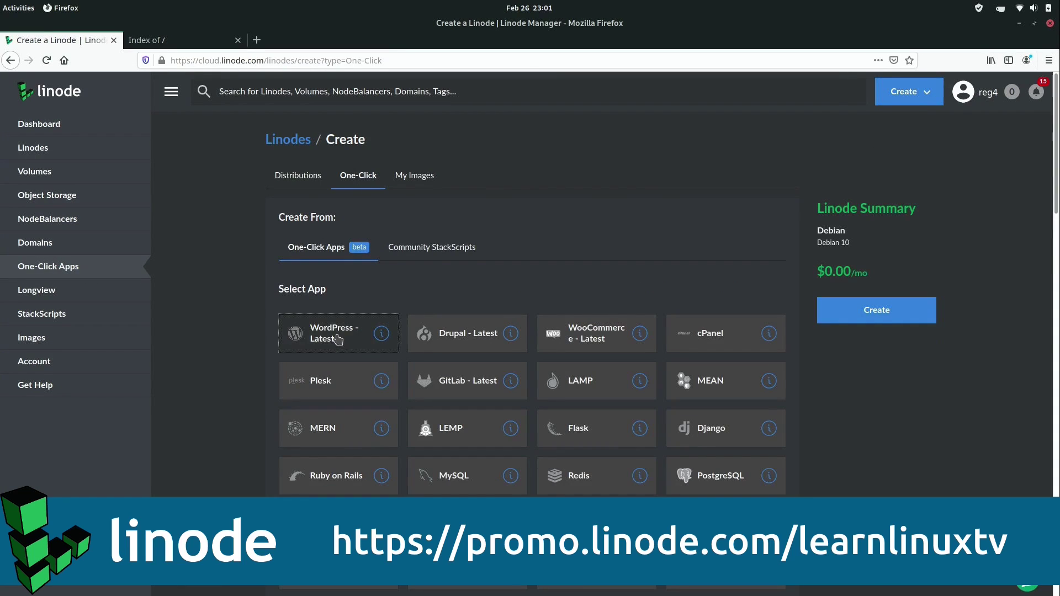
{"action": "left_click", "coordinate": [429, 156]}
{"action": "type", "text": "ve"}
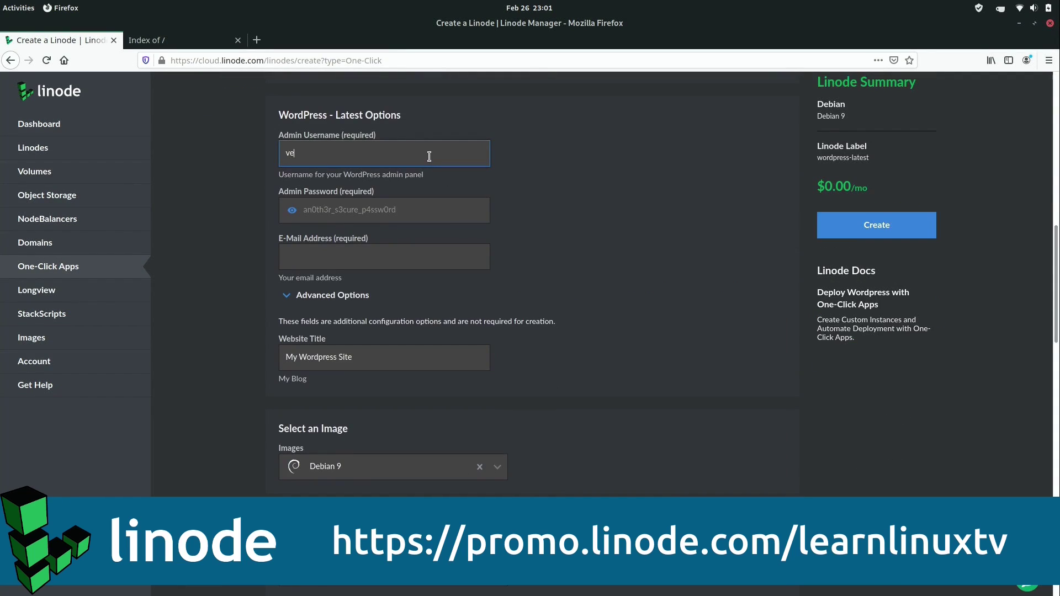
{"action": "type", "text": "lociraptor"}
{"action": "left_click", "coordinate": [407, 209]}
{"action": "type", "text": "password"}
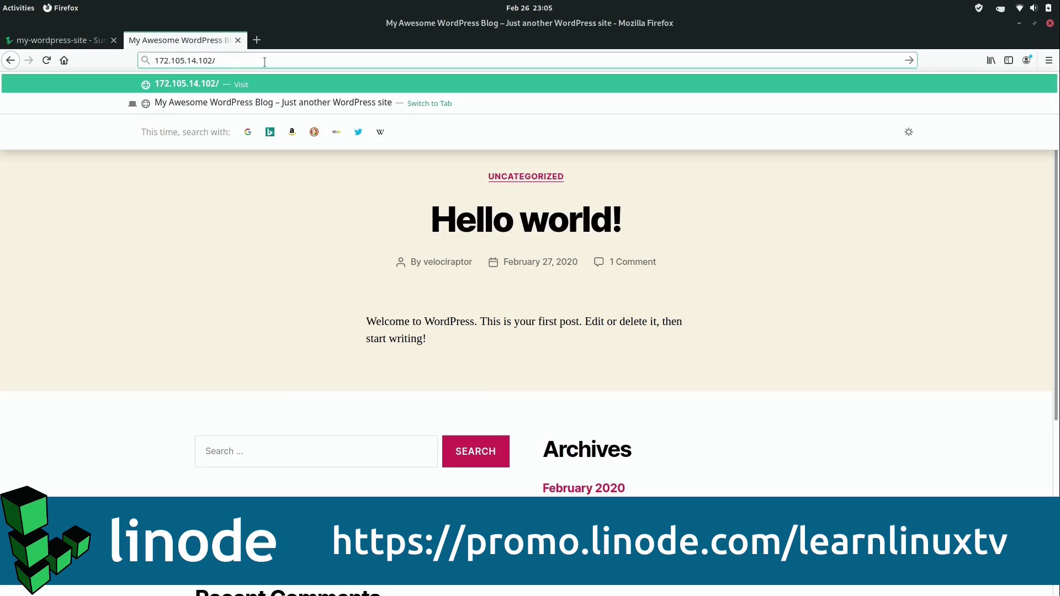
{"action": "type", "text": "wp-l"}
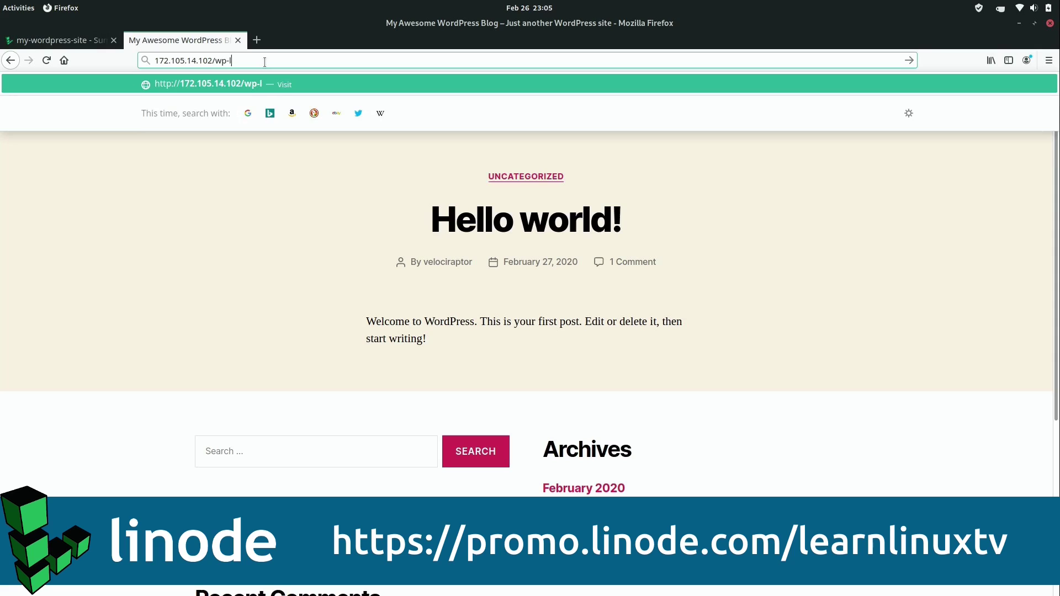
{"action": "type", "text": "ogin.php"}
{"action": "key", "text": "Return"}
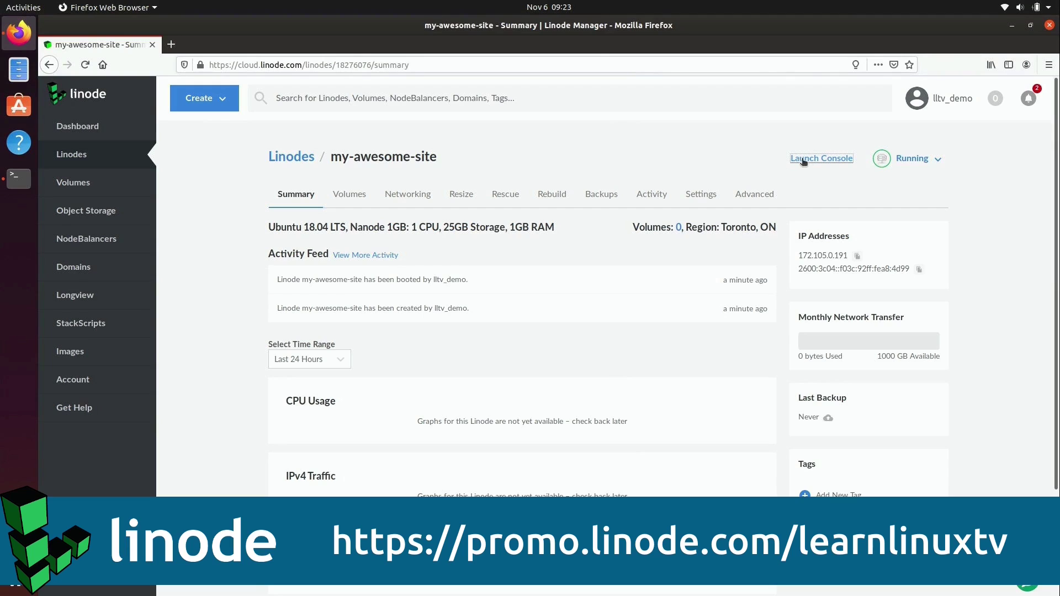
{"action": "left_click", "coordinate": [809, 160]}
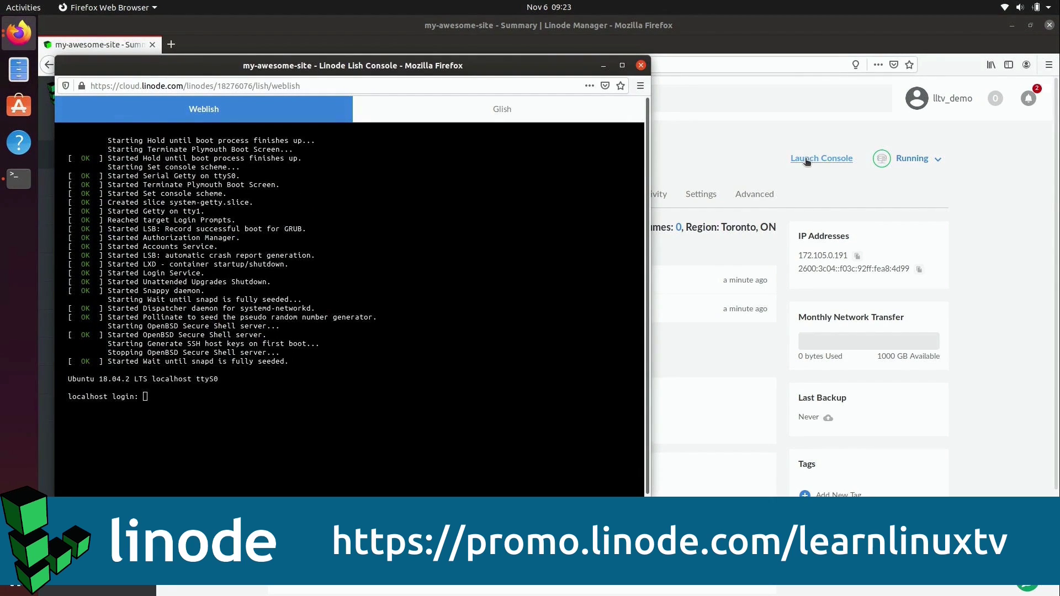
{"action": "left_click", "coordinate": [642, 66]}
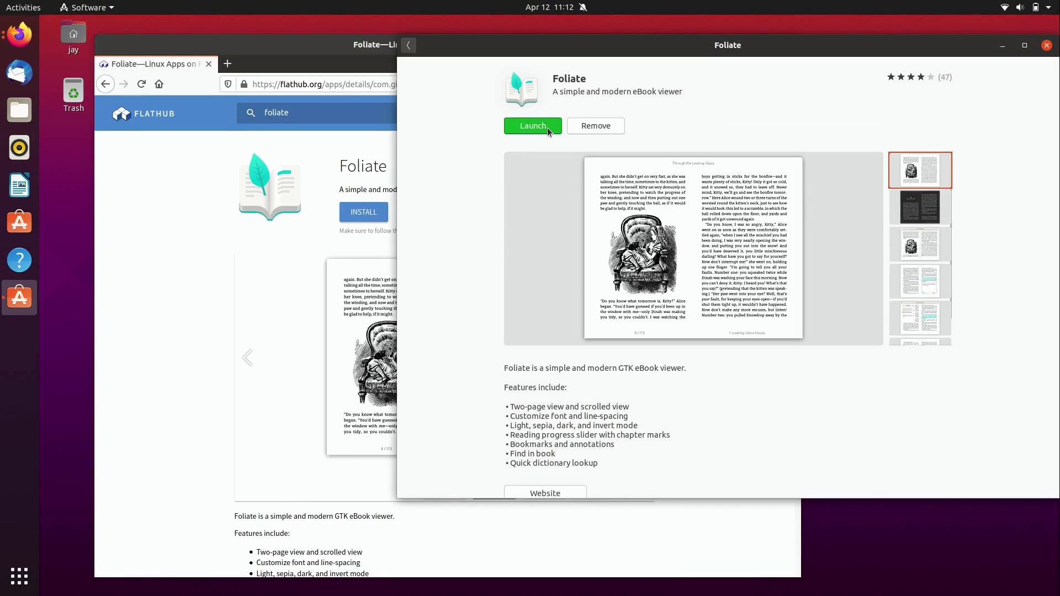
Step: Launch Foliate, close Firefox, and centre the empty Foliate window on screen
{"action": "left_click", "coordinate": [548, 127]}
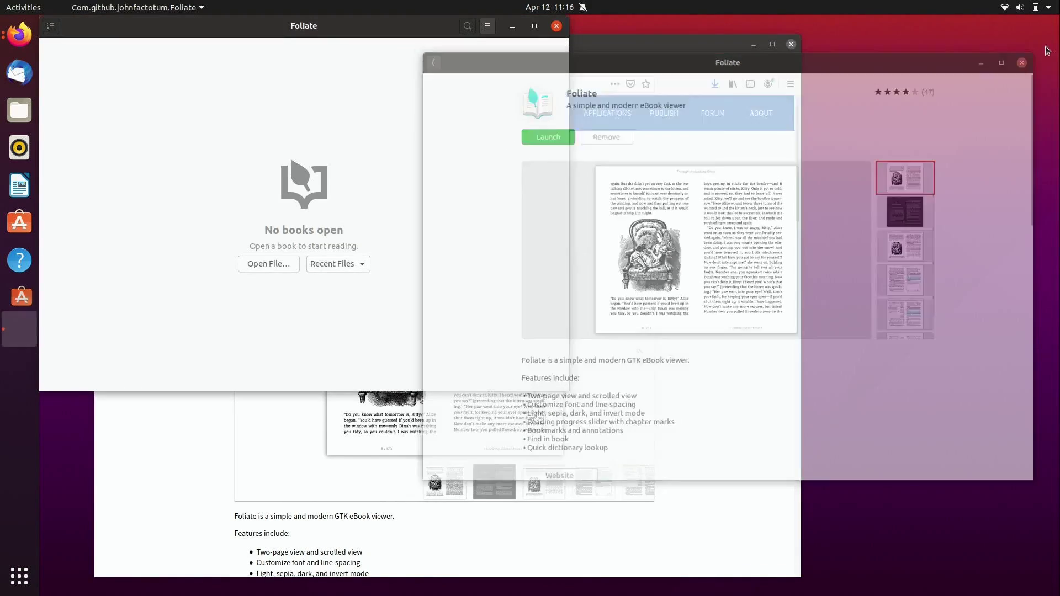
{"action": "left_click", "coordinate": [791, 44]}
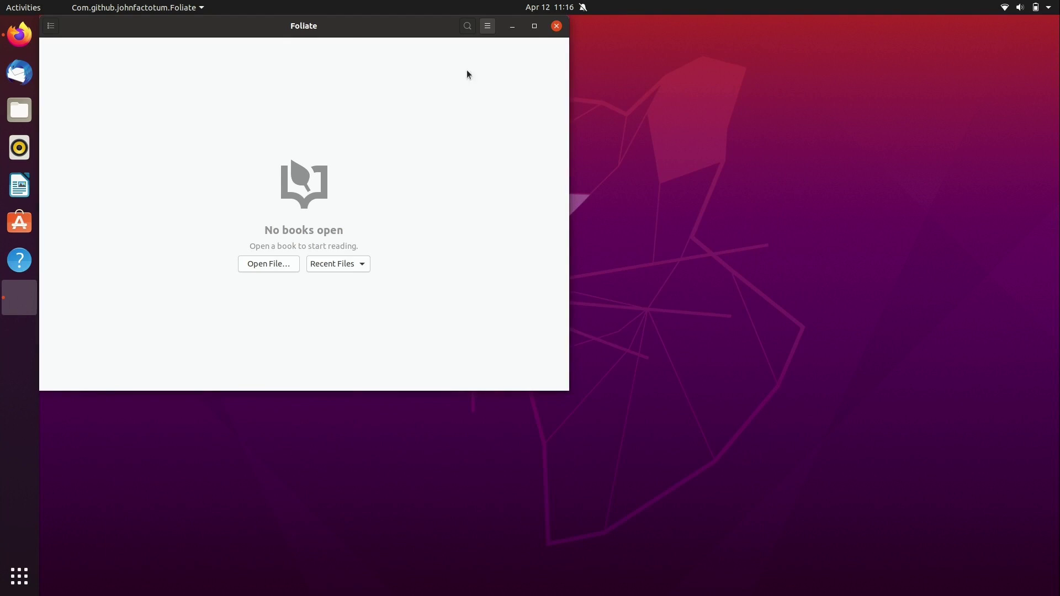
{"action": "left_click_drag", "start_coordinate": [335, 28], "coordinate": [569, 102]}
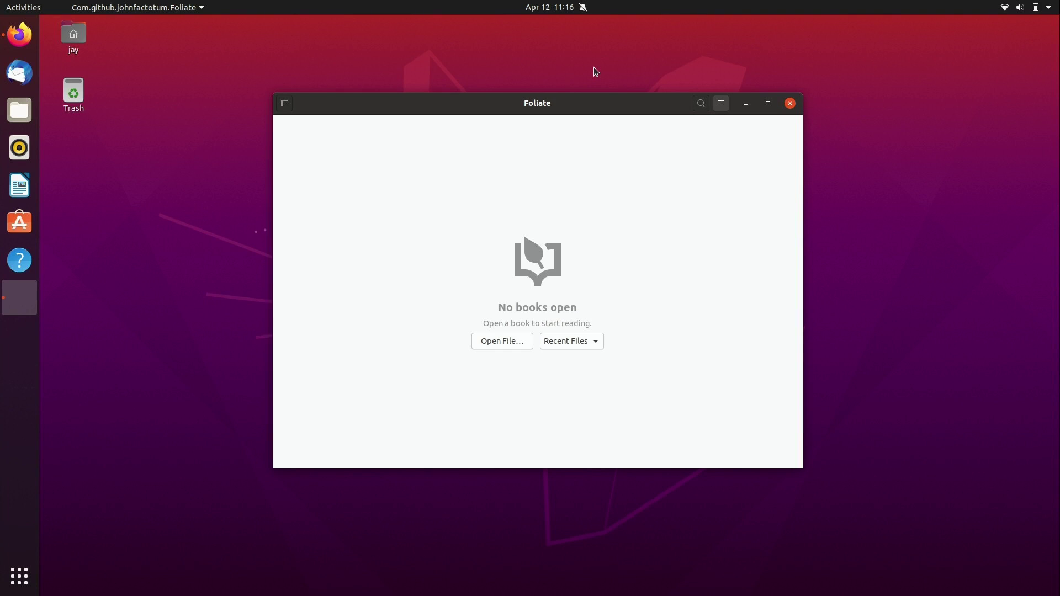
Step: Bring Foliate forward via an overview search for 'foli', then open a new Firefox window from the dock
{"action": "key", "text": "super"}
{"action": "type", "text": "foli"}
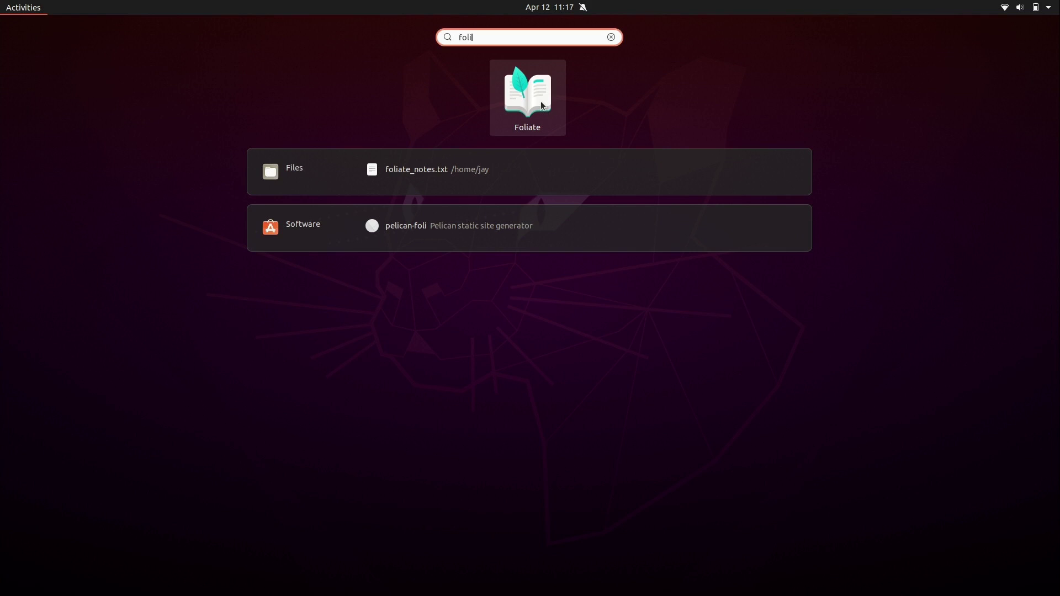
{"action": "left_click", "coordinate": [541, 102]}
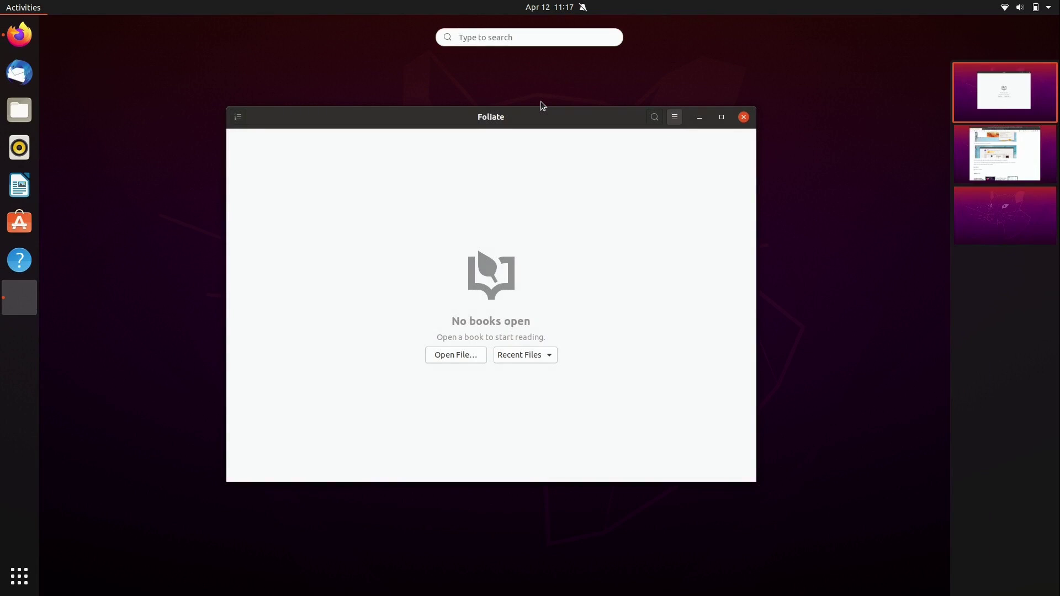
{"action": "left_click", "coordinate": [541, 102]}
{"action": "right_click", "coordinate": [11, 34]}
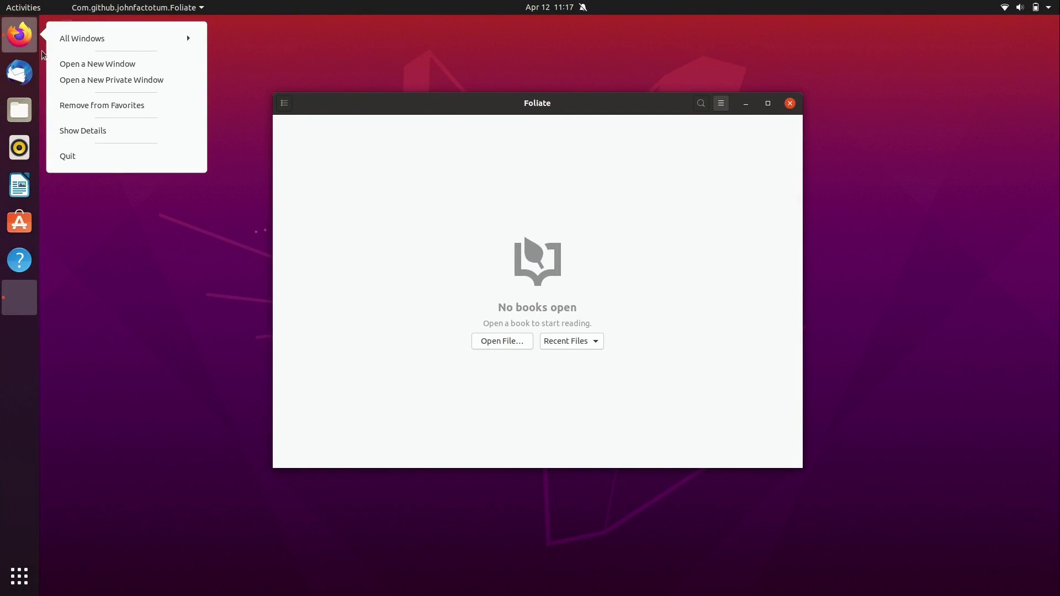
{"action": "left_click", "coordinate": [94, 62]}
Step: Go to flathub.org, search foliate, and scroll through the Foliate details page
{"action": "left_click_drag", "start_coordinate": [450, 78], "coordinate": [282, 40]}
{"action": "type", "text": "flathub.org/"}
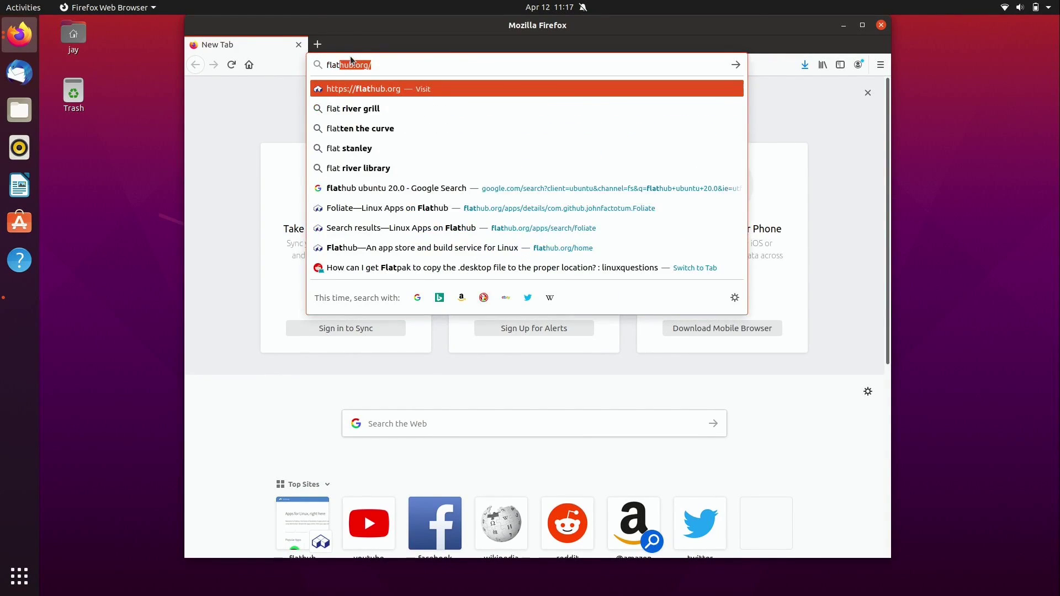
{"action": "key", "text": "Return"}
{"action": "left_click", "coordinate": [326, 92]}
{"action": "type", "text": "foliate"}
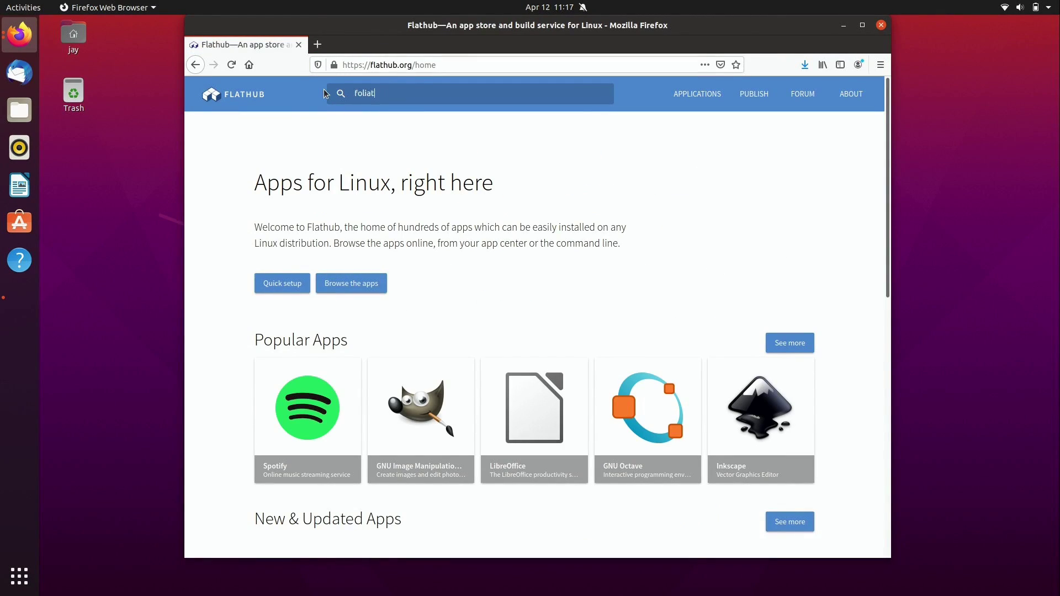
{"action": "key", "text": "Return"}
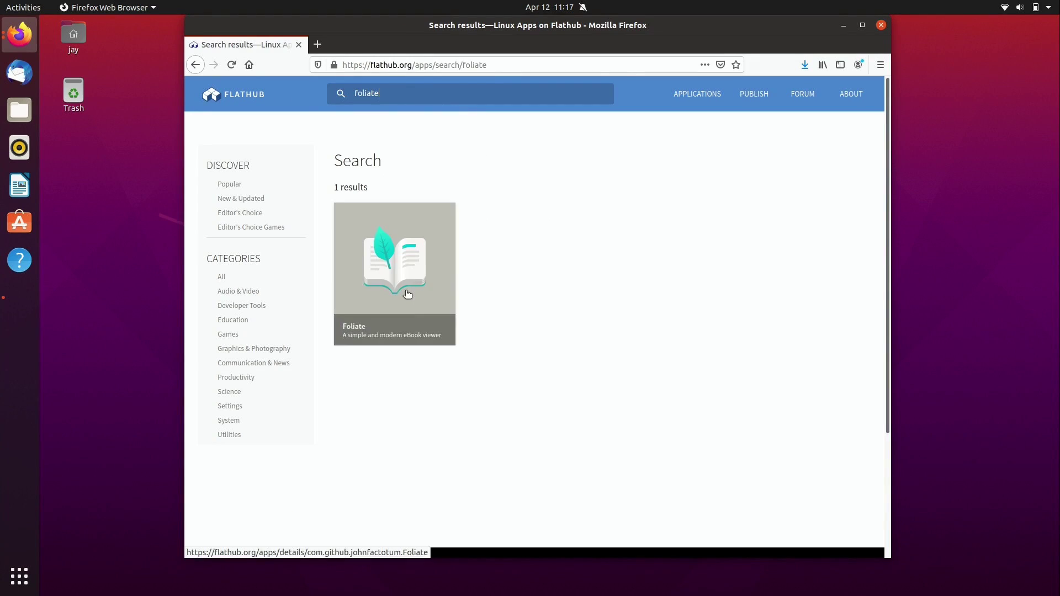
{"action": "left_click", "coordinate": [408, 284]}
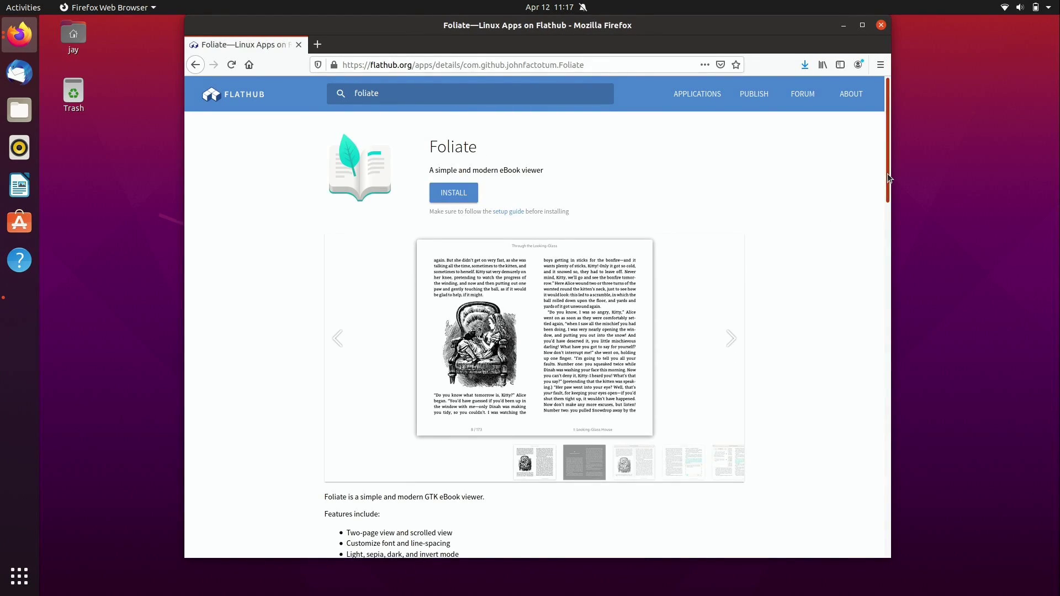
{"action": "left_click_drag", "start_coordinate": [887, 174], "coordinate": [925, 525]}
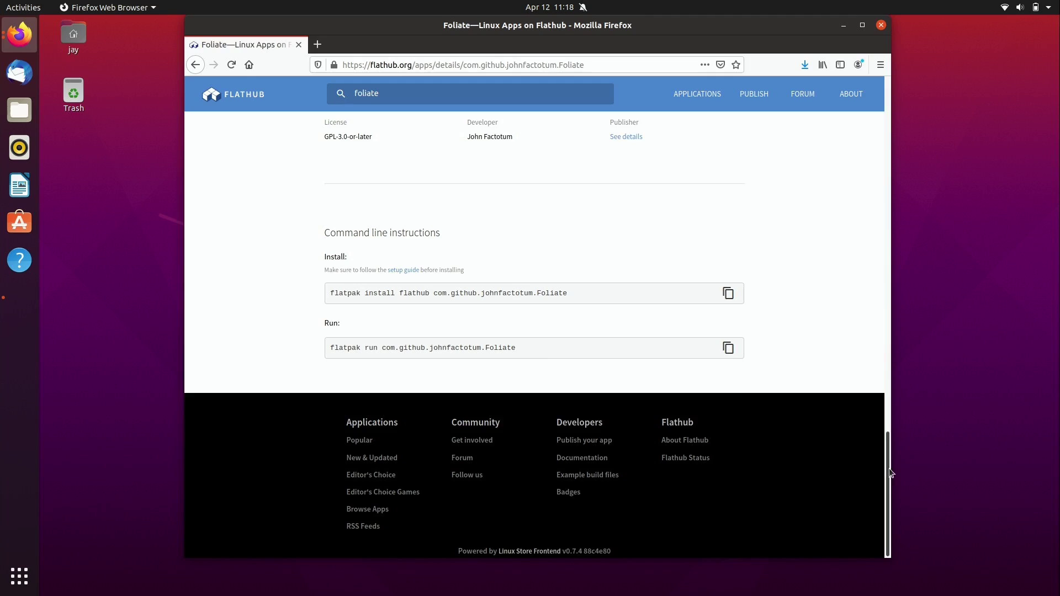
{"action": "left_click_drag", "start_coordinate": [889, 539], "coordinate": [573, 177]}
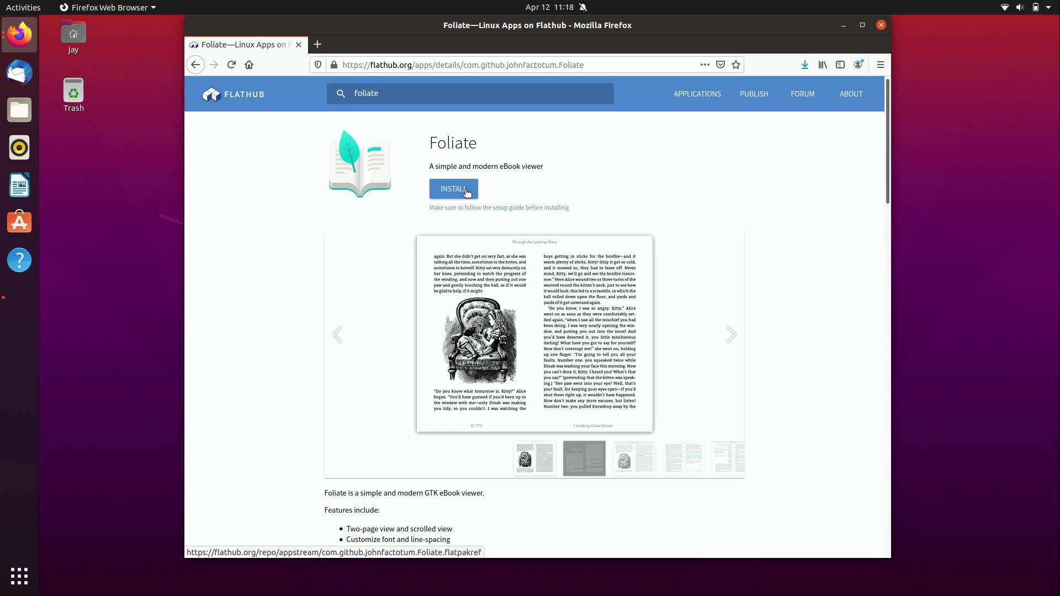
Step: Close Firefox, leaving only Foliate's empty "No books open" window
{"action": "left_click", "coordinate": [882, 25]}
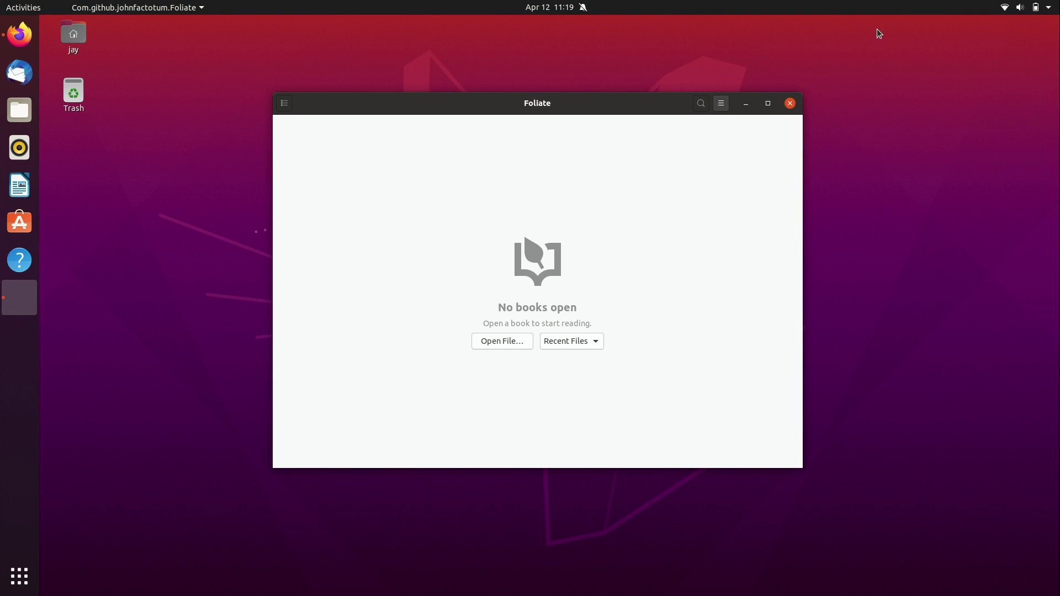
Step: Open mastering_kubernetes_second_edition.epub from Documents in Foliate
{"action": "left_click", "coordinate": [19, 117]}
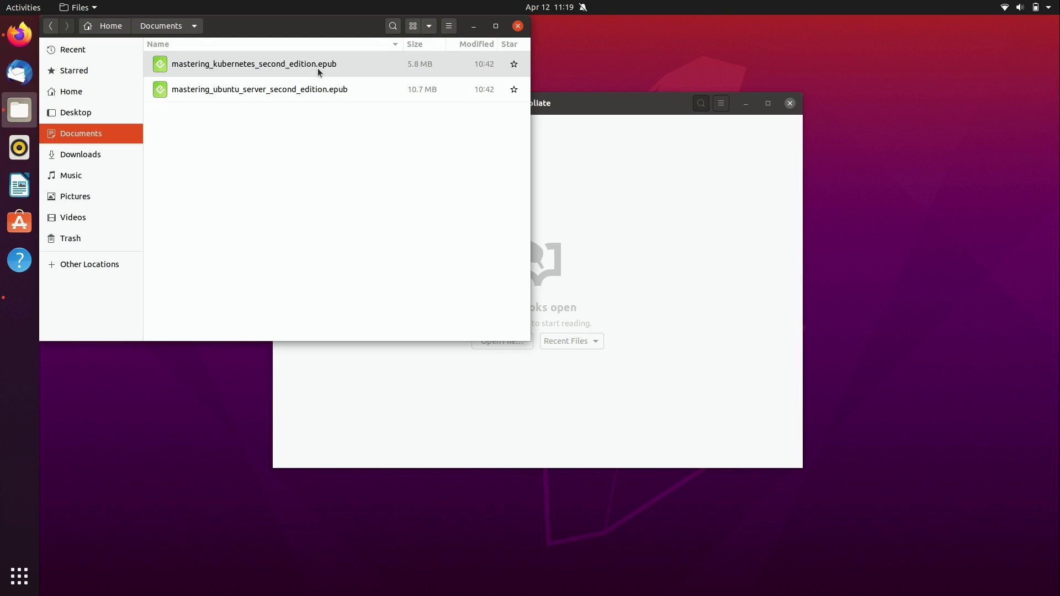
{"action": "left_click", "coordinate": [341, 69]}
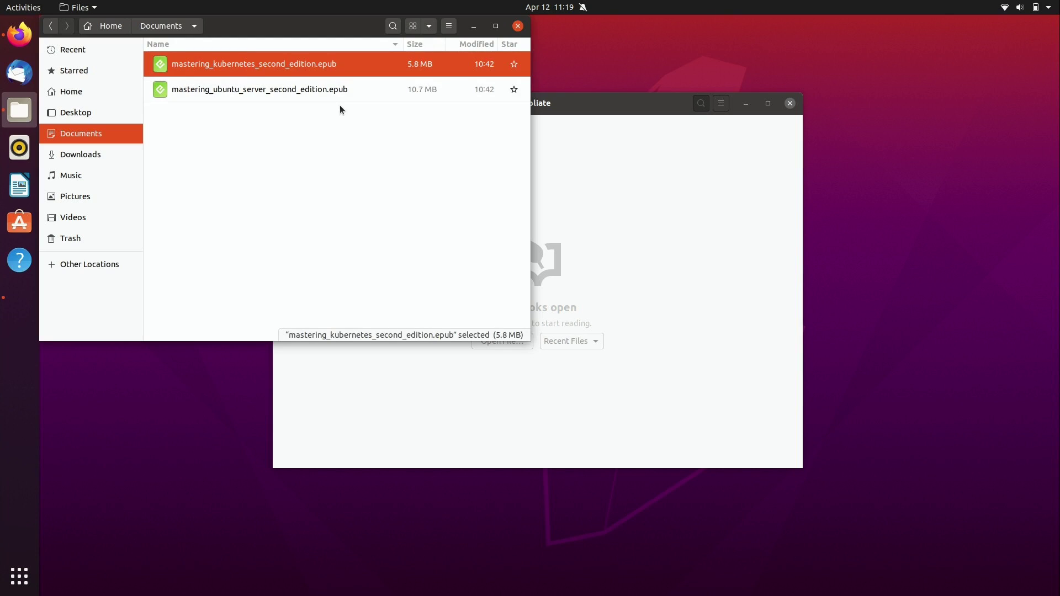
{"action": "left_click", "coordinate": [342, 93]}
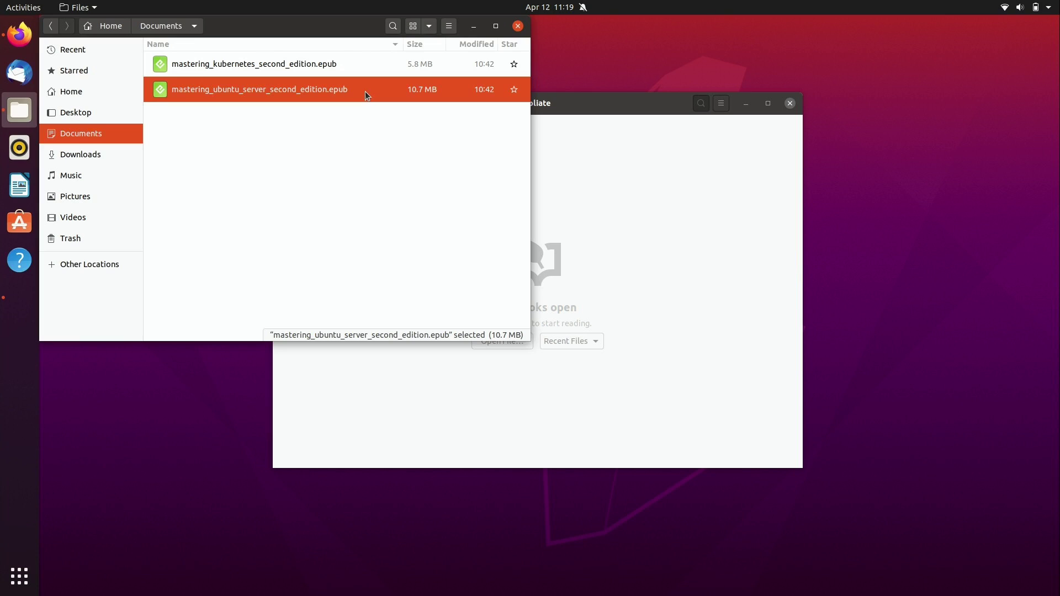
{"action": "left_click", "coordinate": [363, 71]}
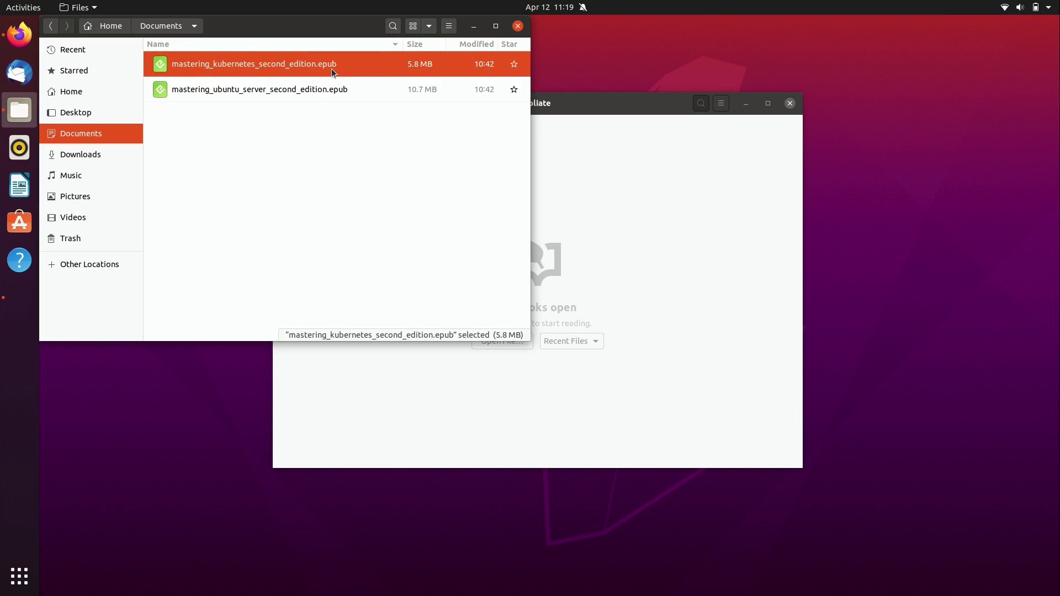
{"action": "right_click", "coordinate": [341, 65]}
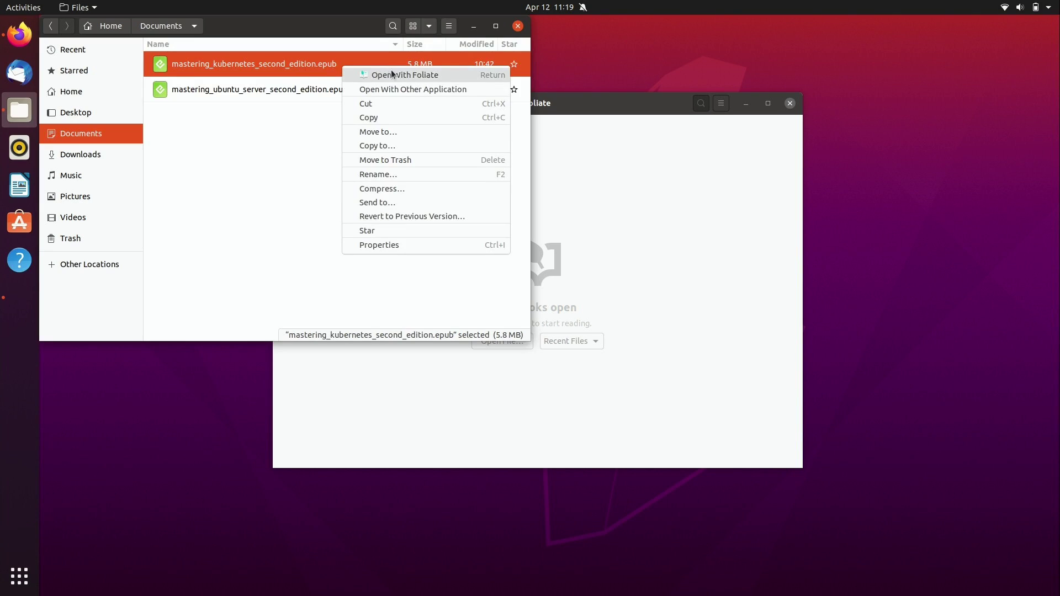
{"action": "left_click", "coordinate": [287, 69]}
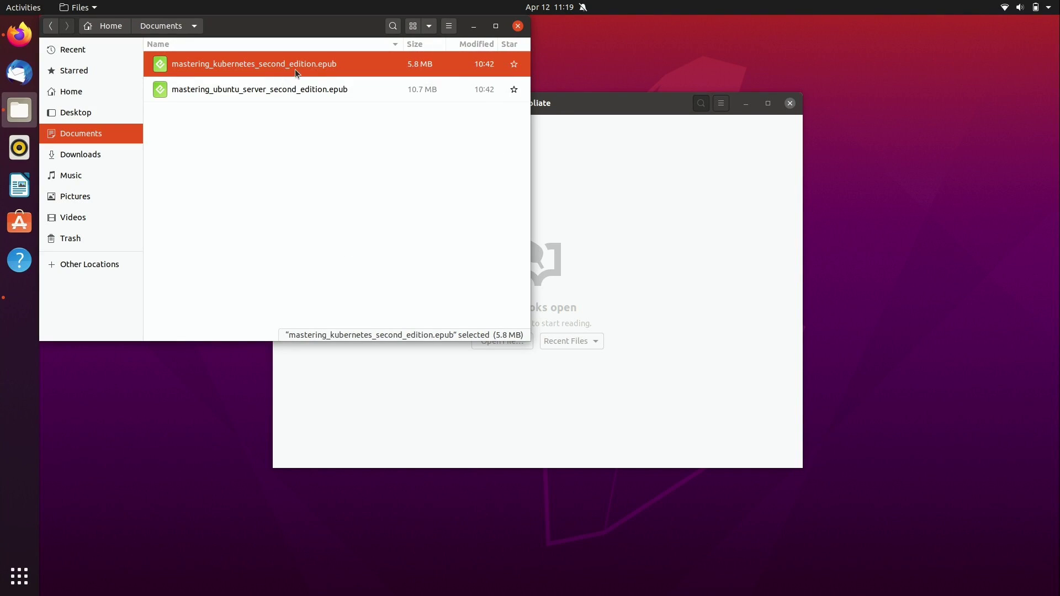
{"action": "double_click", "coordinate": [306, 68]}
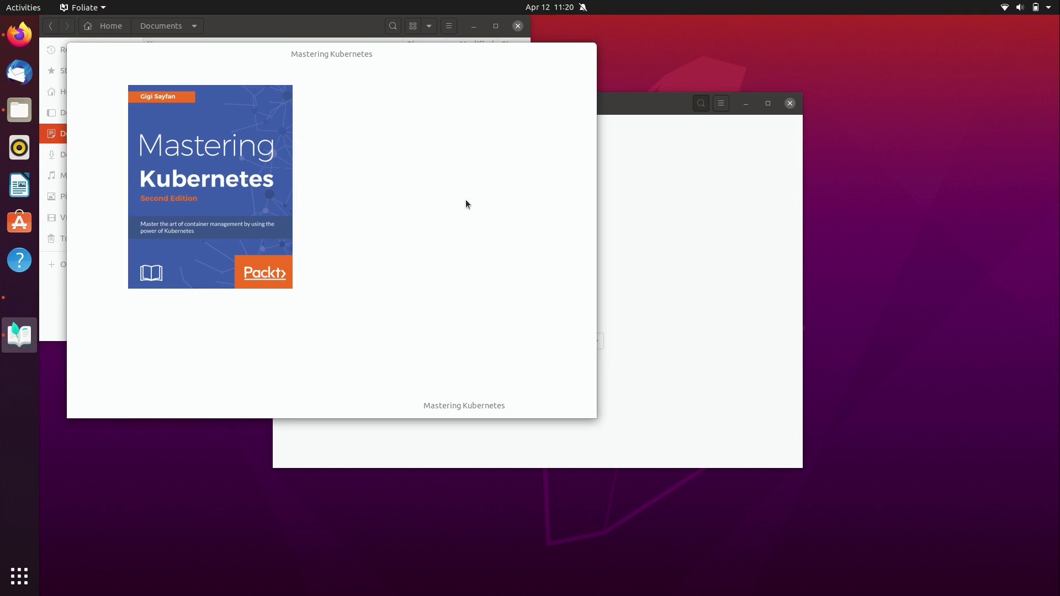
Step: Page forward through Mastering Kubernetes to the Copyright and Credits page
{"action": "key", "text": "Right"}
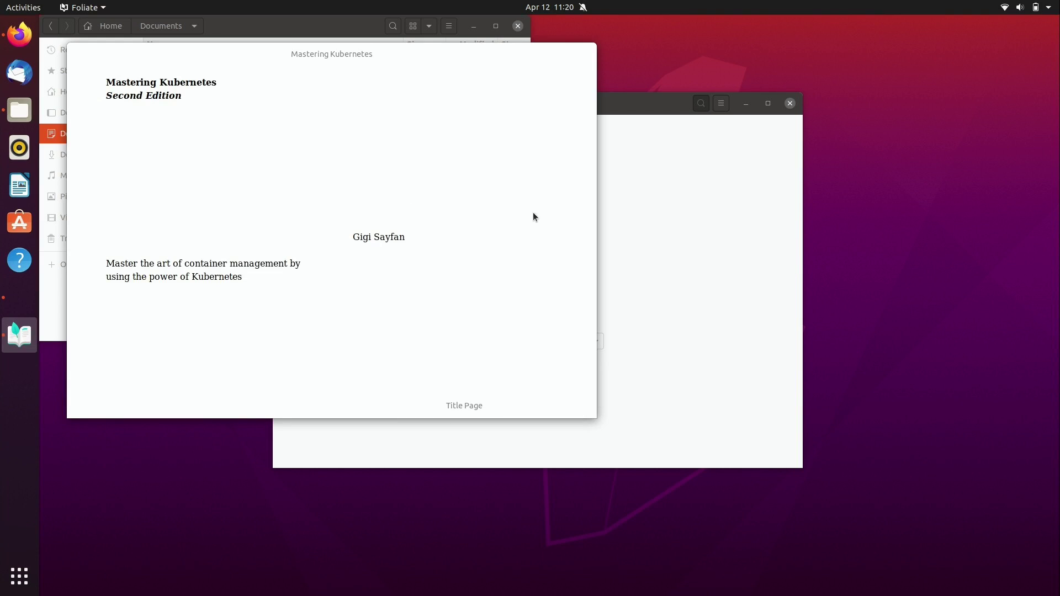
{"action": "key", "text": "Right"}
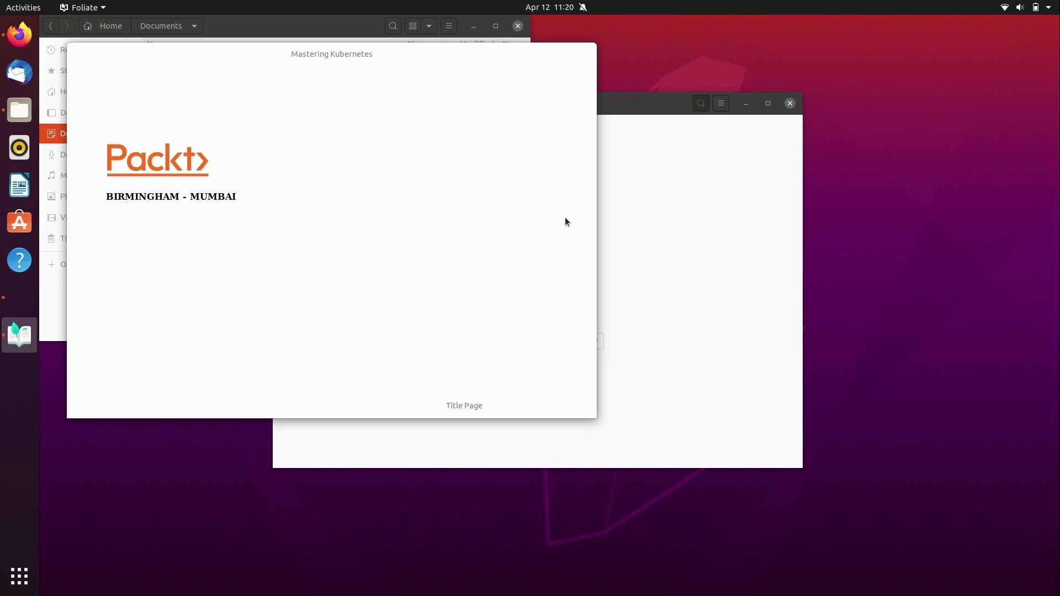
{"action": "key", "text": "Right"}
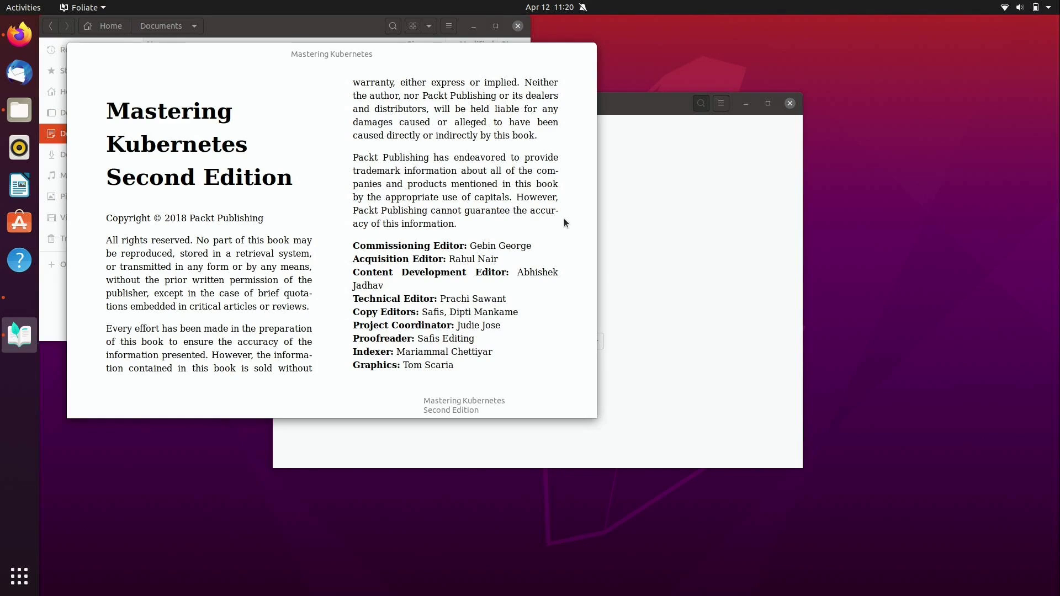
Step: Enlarge the reader window and page forward and back to check the copyright page
{"action": "left_click_drag", "start_coordinate": [596, 418], "coordinate": [811, 549]}
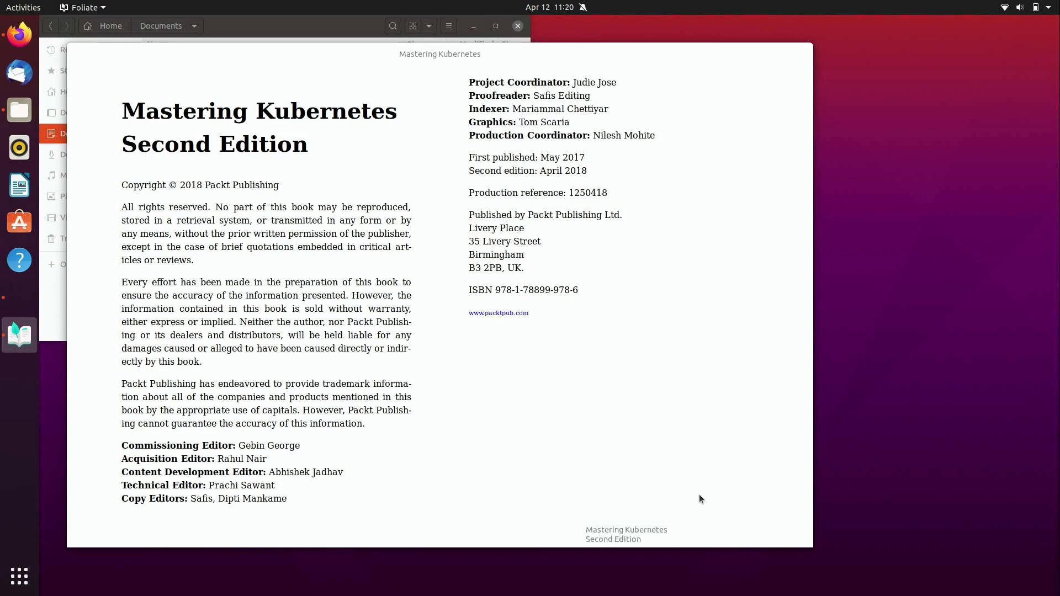
{"action": "left_click", "coordinate": [802, 536]}
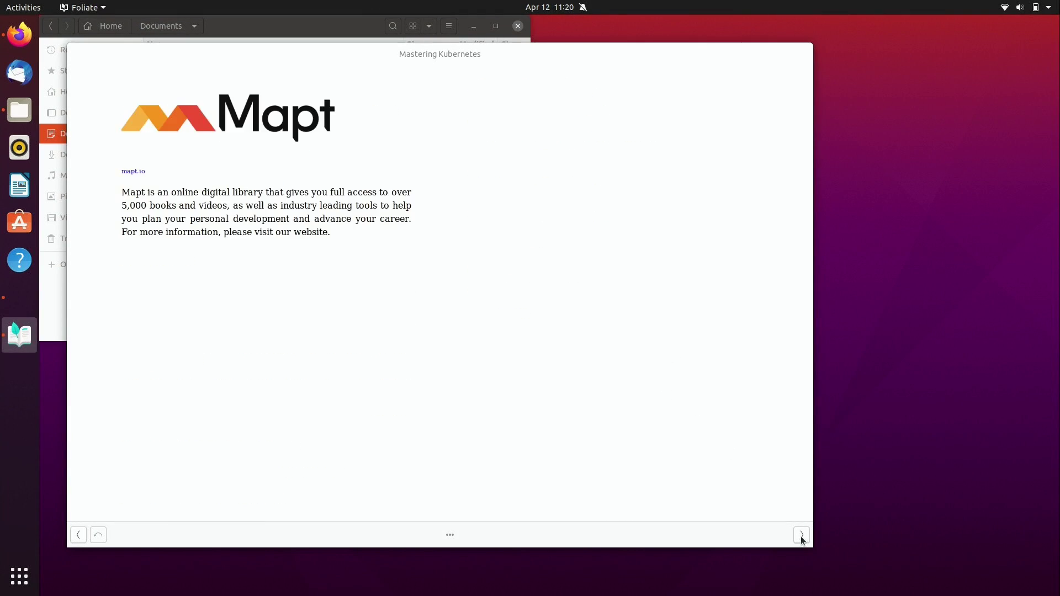
{"action": "left_click", "coordinate": [76, 535]}
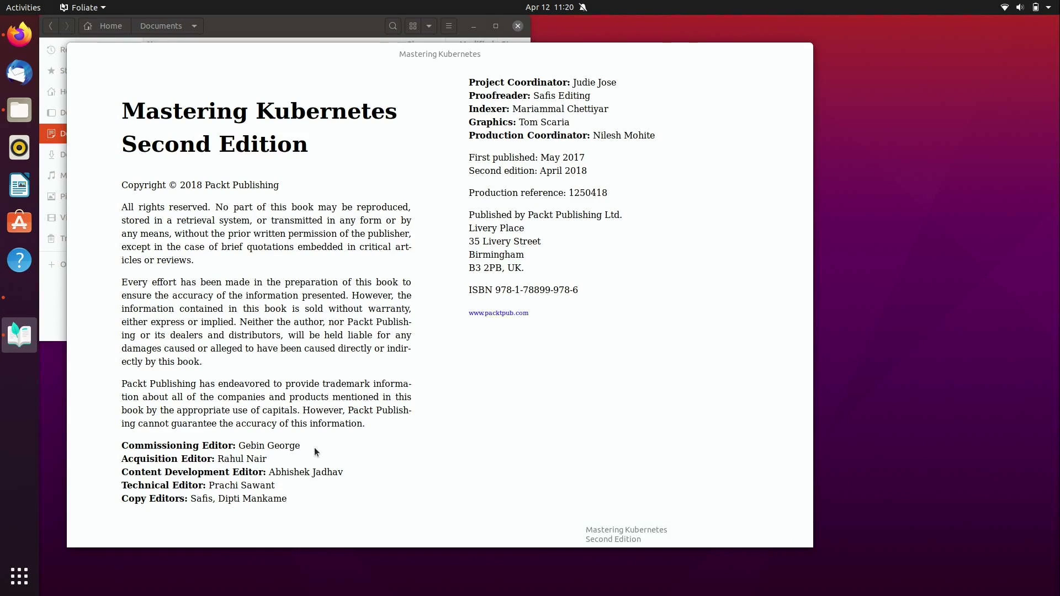
{"action": "left_click", "coordinate": [797, 272]}
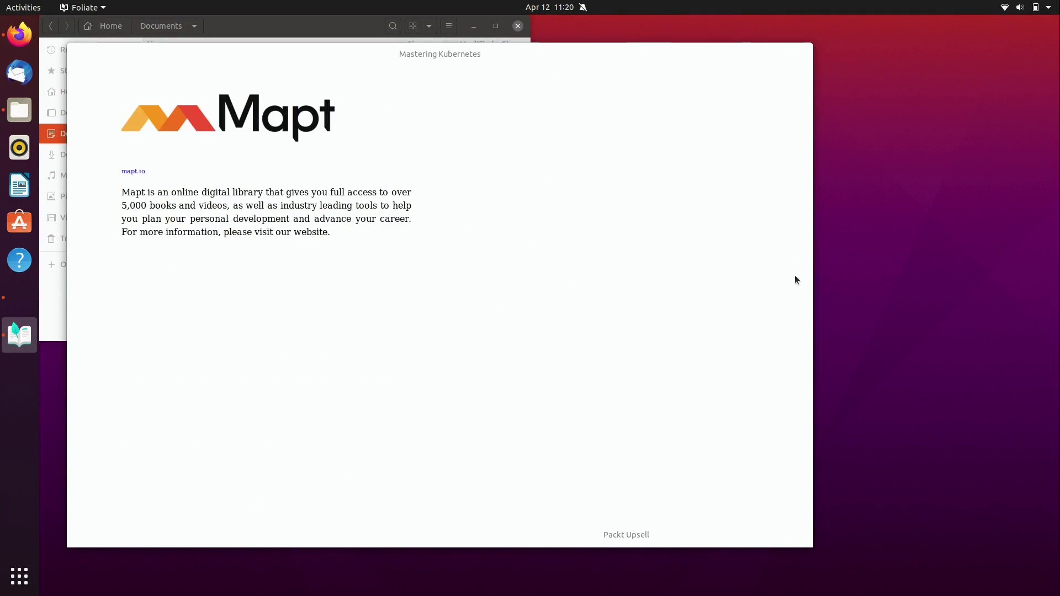
{"action": "left_click", "coordinate": [74, 312]}
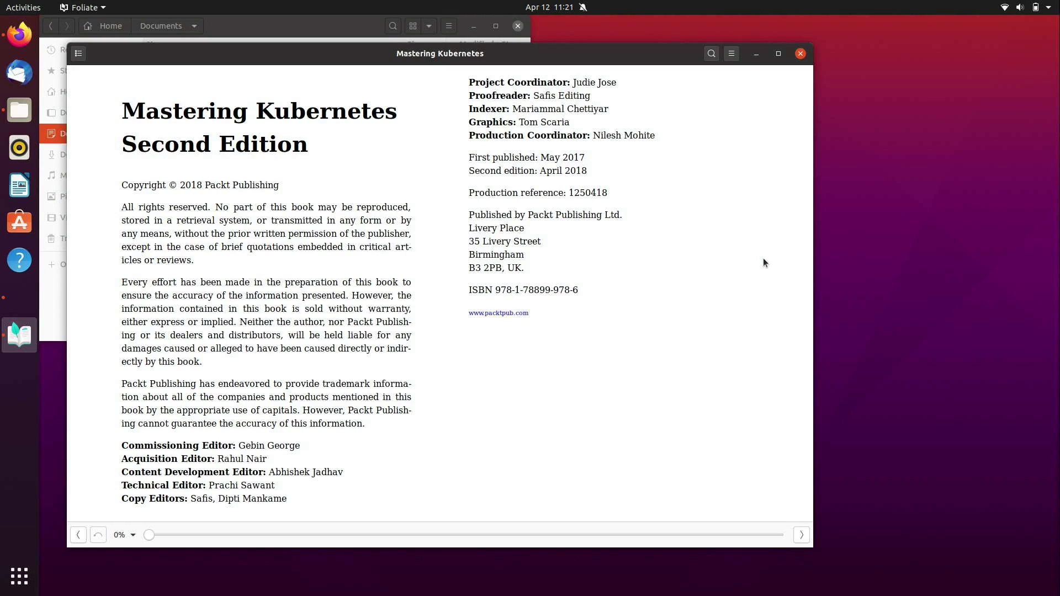
Step: Apply the Dark colour theme to the book
{"action": "left_click", "coordinate": [731, 55]}
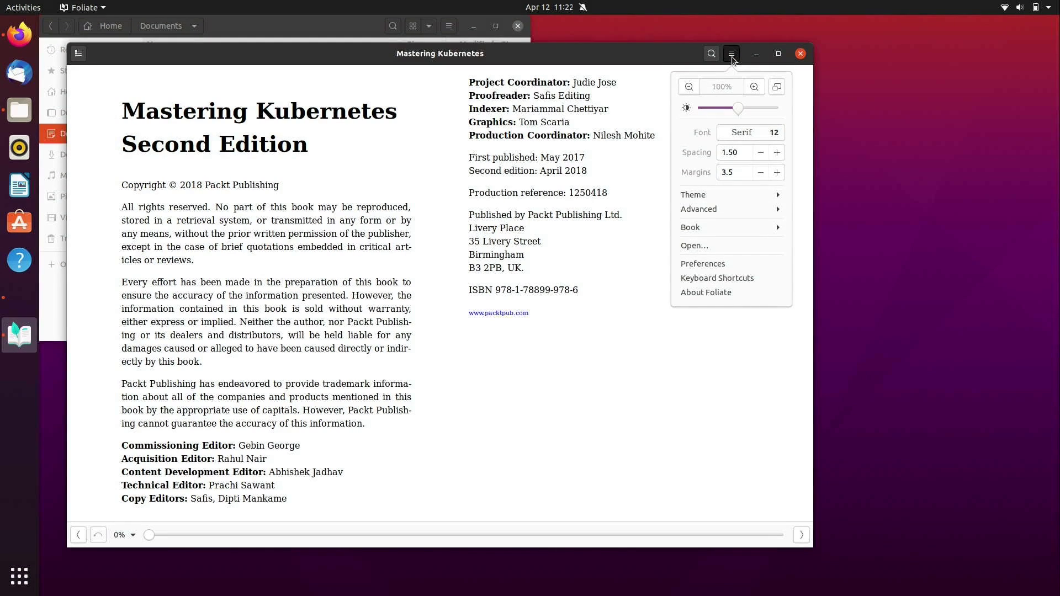
{"action": "left_click", "coordinate": [718, 195]}
{"action": "left_click", "coordinate": [710, 150]}
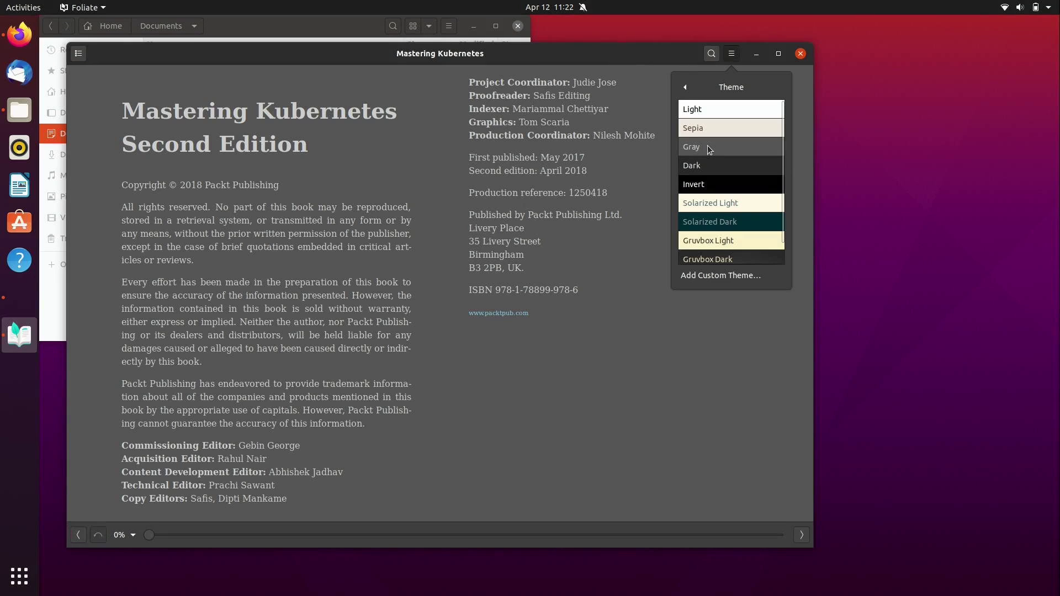
{"action": "left_click", "coordinate": [713, 167]}
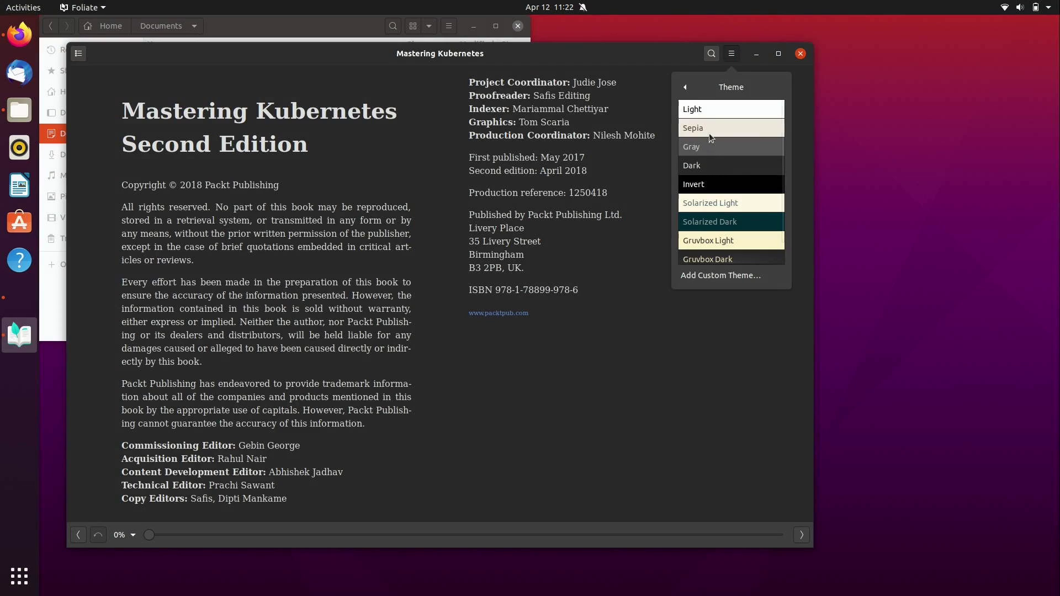
Step: Set the book layout to Single Column under Advanced settings
{"action": "left_click", "coordinate": [687, 89]}
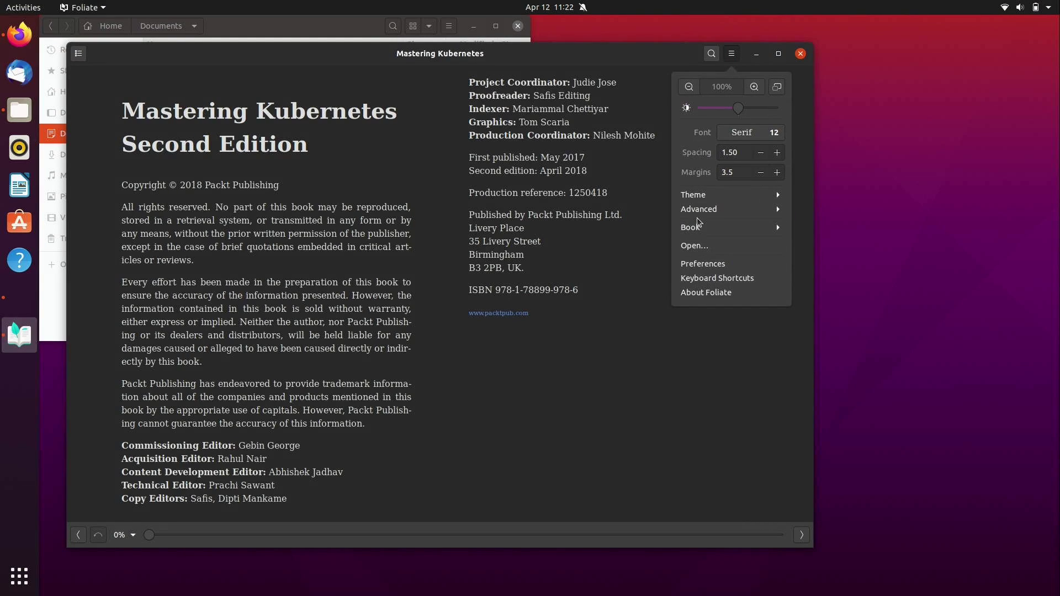
{"action": "left_click", "coordinate": [700, 211]}
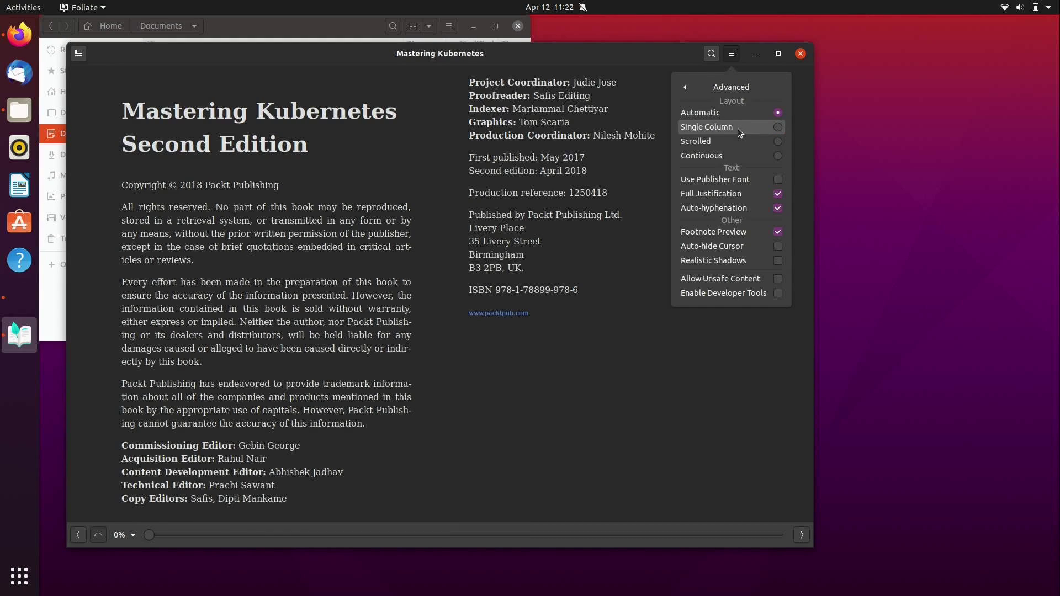
{"action": "left_click", "coordinate": [738, 128]}
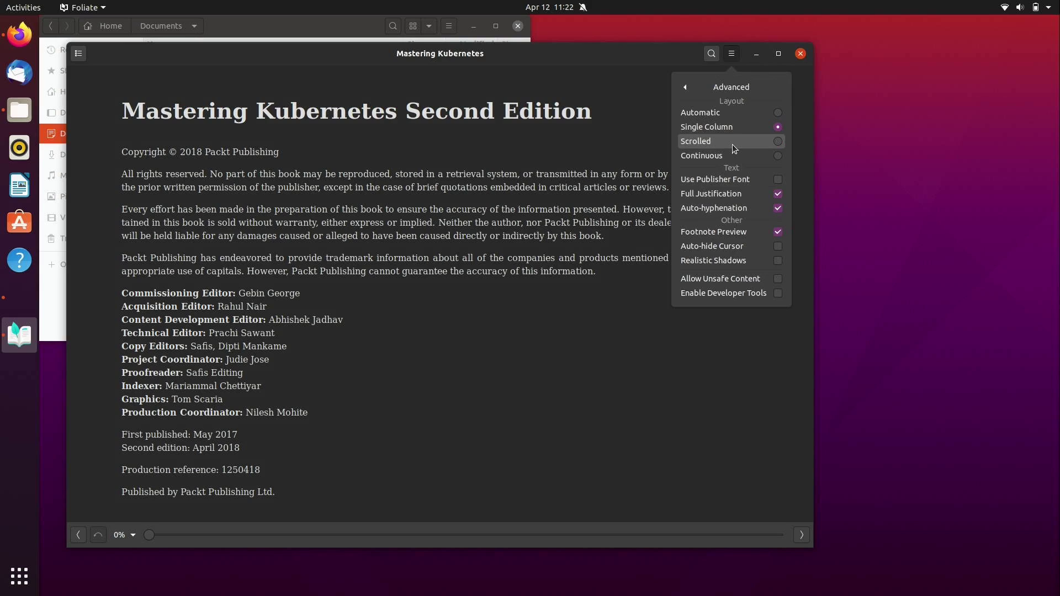
{"action": "left_click", "coordinate": [688, 88]}
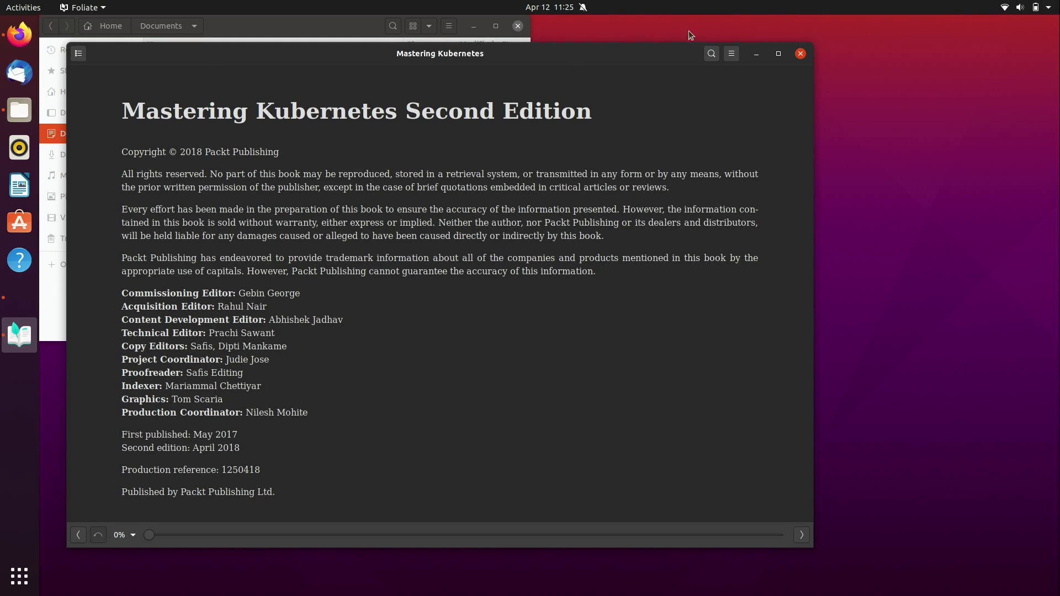
Step: Close Mastering Kubernetes, open mastering_ubuntu_server_second_edition.epub and page forward to its contents
{"action": "left_click", "coordinate": [800, 53]}
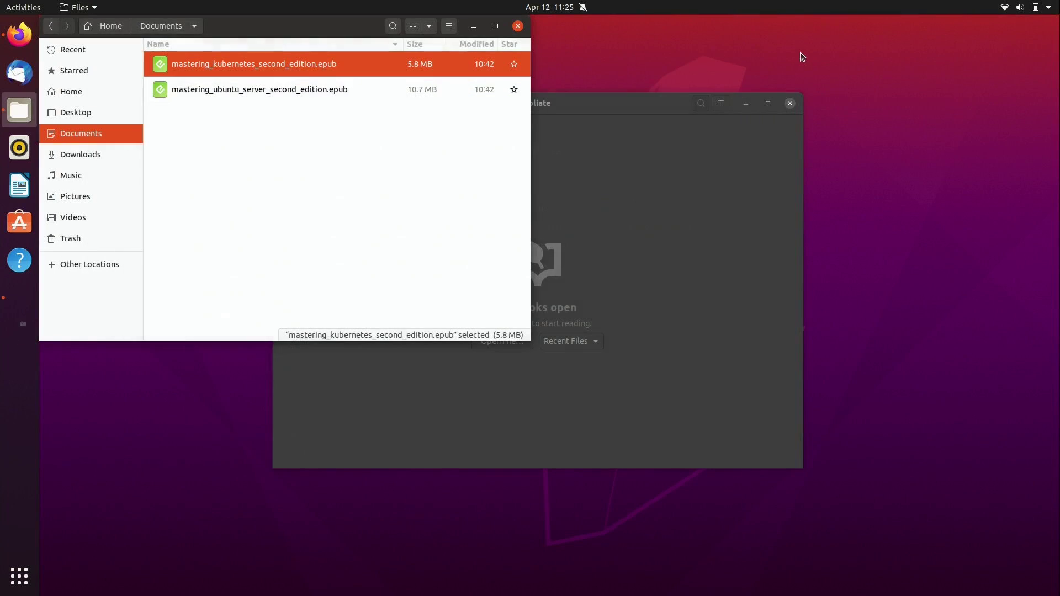
{"action": "double_click", "coordinate": [273, 96]}
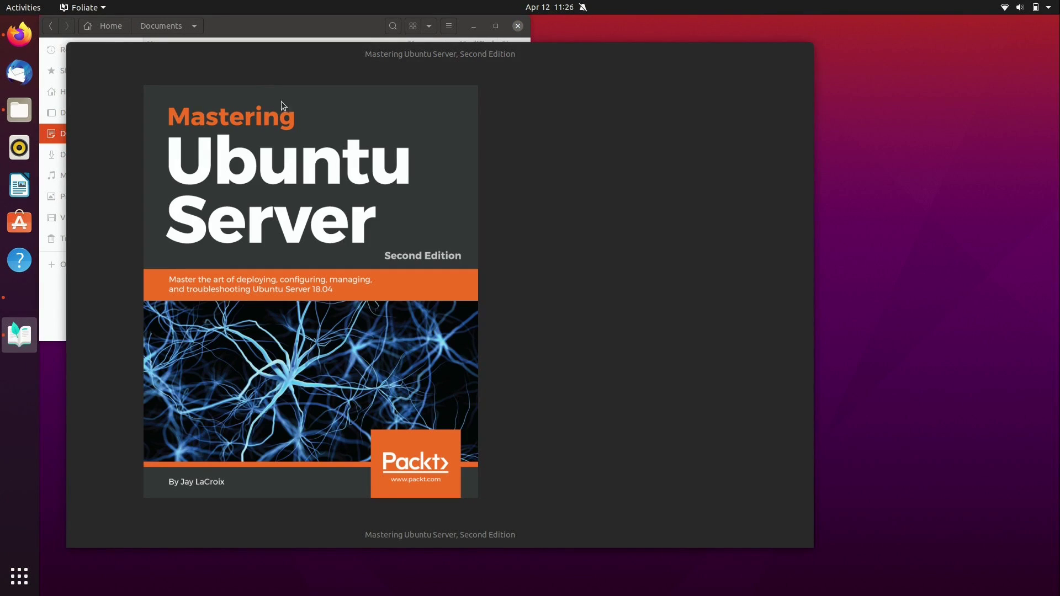
{"action": "scroll", "coordinate": [774, 316], "scroll_direction": "down", "scroll_amount": 1}
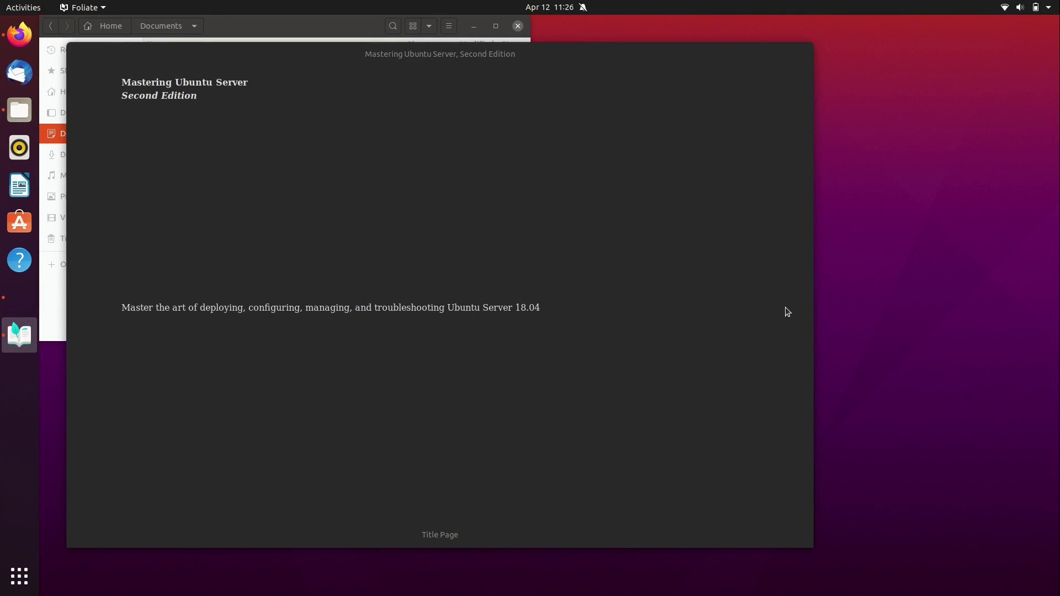
{"action": "scroll", "coordinate": [788, 305], "scroll_direction": "down", "scroll_amount": 2}
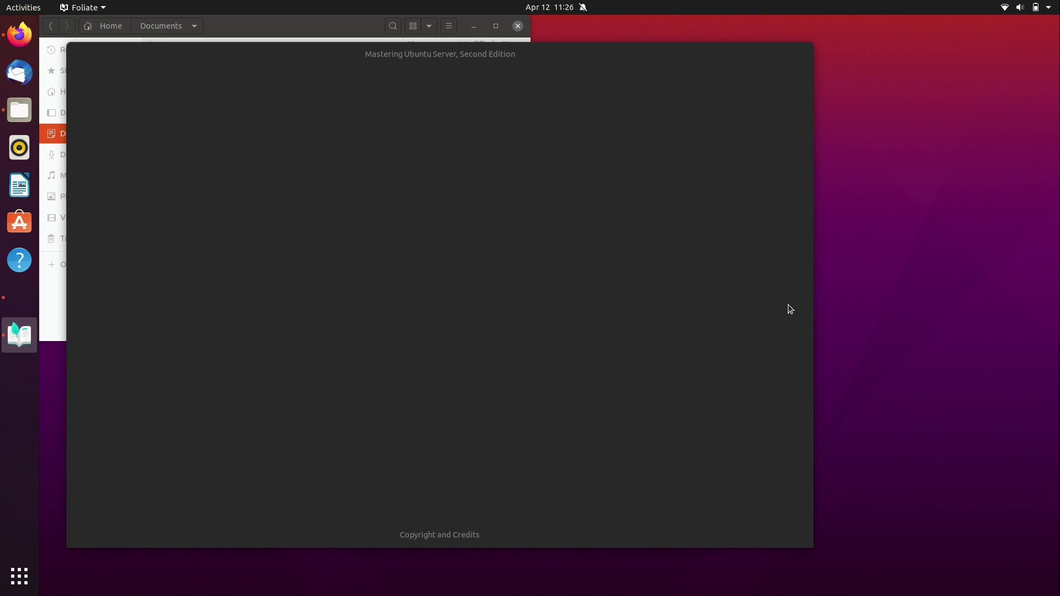
{"action": "scroll", "coordinate": [791, 309], "scroll_direction": "down", "scroll_amount": 1}
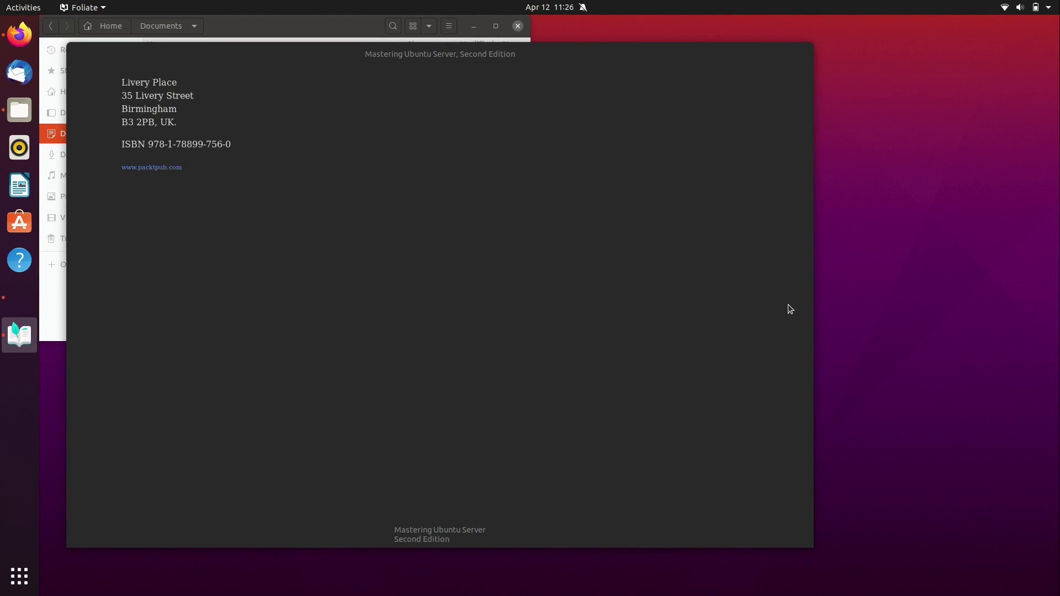
{"action": "scroll", "coordinate": [790, 309], "scroll_direction": "down", "scroll_amount": 1}
{"action": "scroll", "coordinate": [790, 309], "scroll_direction": "down", "scroll_amount": 1}
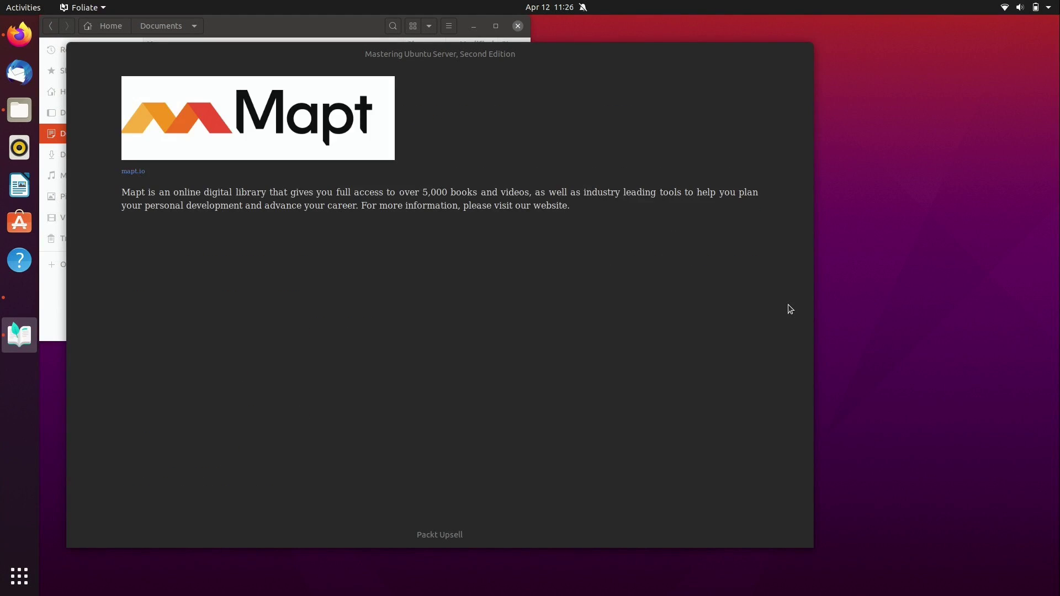
{"action": "scroll", "coordinate": [791, 309], "scroll_direction": "down", "scroll_amount": 1}
{"action": "scroll", "coordinate": [791, 309], "scroll_direction": "down", "scroll_amount": 1}
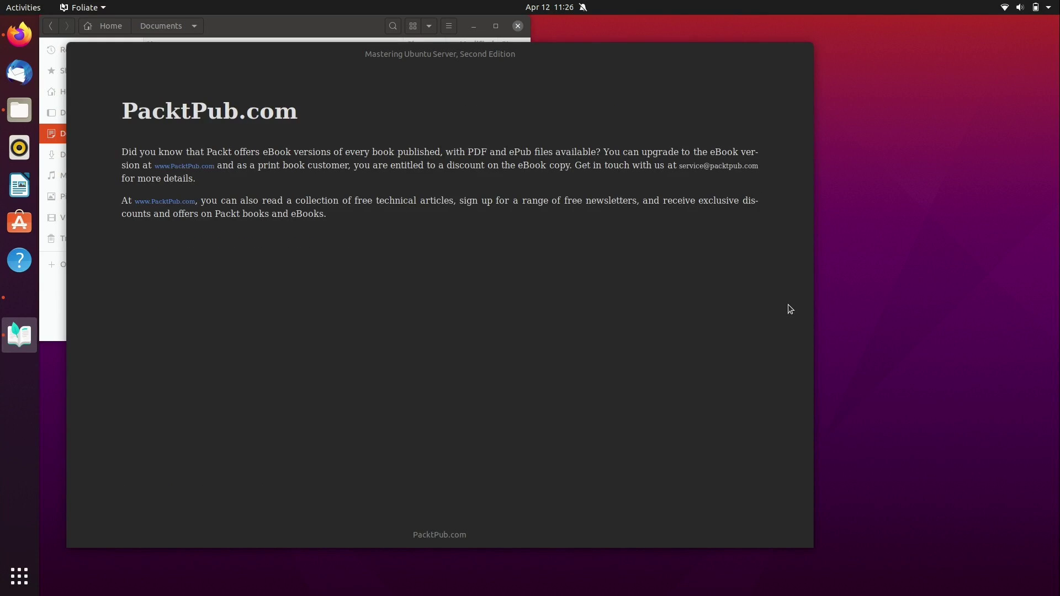
{"action": "scroll", "coordinate": [790, 309], "scroll_direction": "down", "scroll_amount": 1}
{"action": "scroll", "coordinate": [790, 309], "scroll_direction": "down", "scroll_amount": 1}
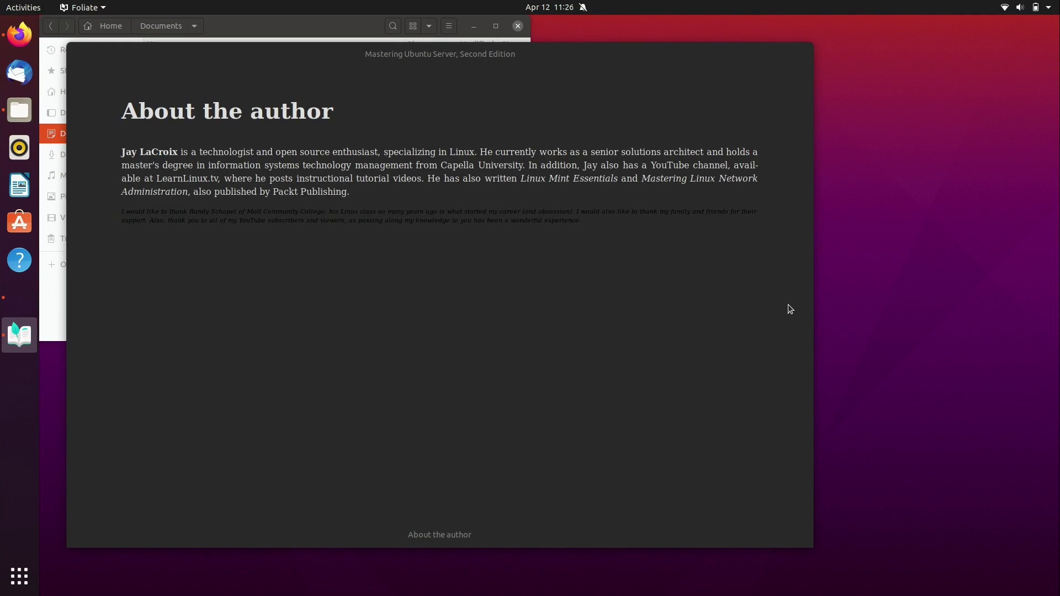
{"action": "scroll", "coordinate": [790, 309], "scroll_direction": "down", "scroll_amount": 1}
{"action": "scroll", "coordinate": [790, 309], "scroll_direction": "down", "scroll_amount": 1}
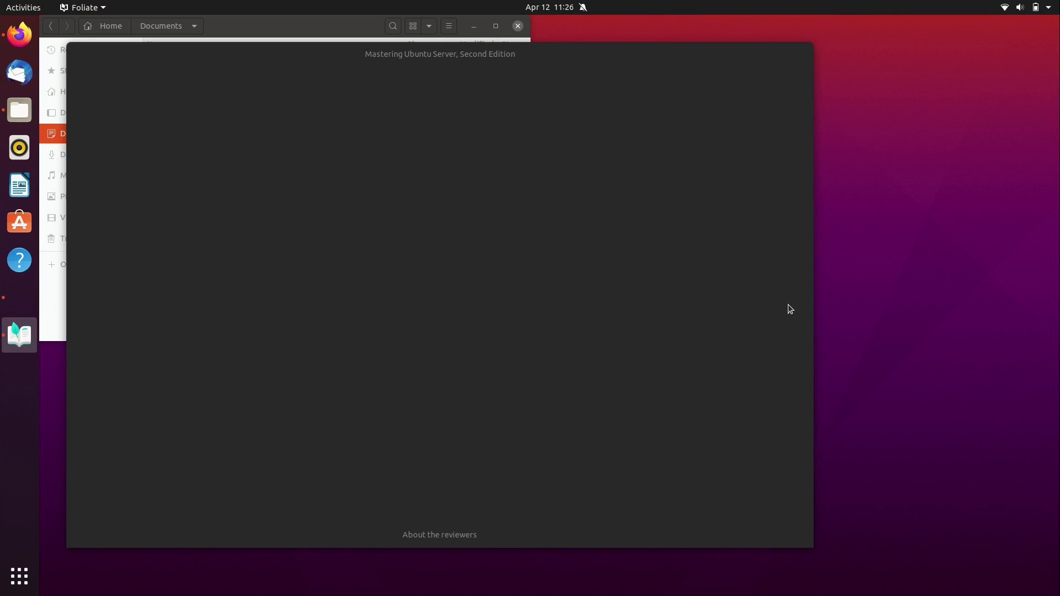
{"action": "scroll", "coordinate": [791, 310], "scroll_direction": "down", "scroll_amount": 1}
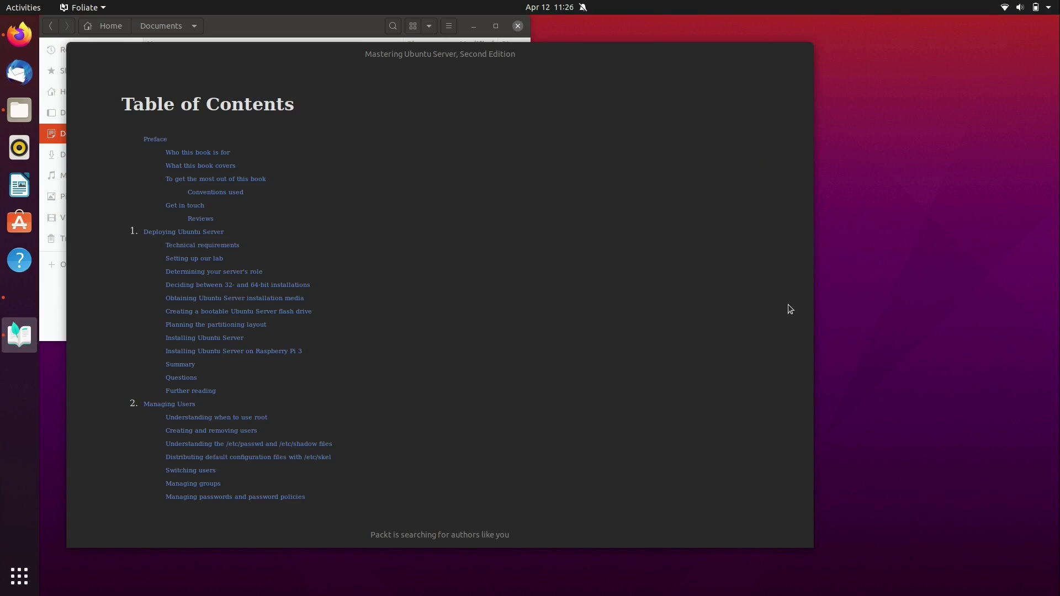
{"action": "scroll", "coordinate": [790, 309], "scroll_direction": "down", "scroll_amount": 1}
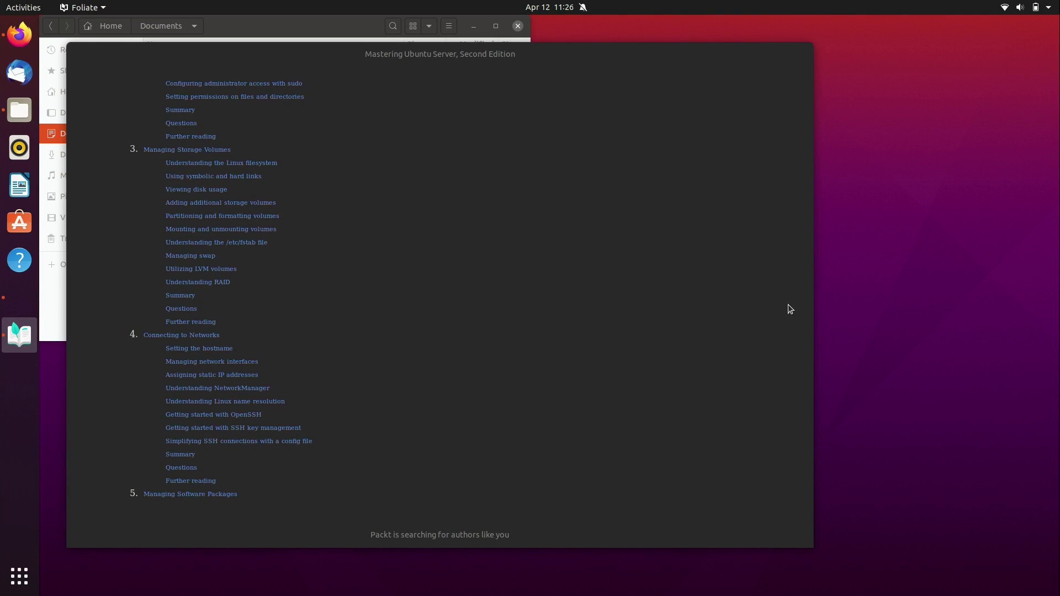
Step: Jump to the Managing Storage Volumes chapter and bookmark it from the sidebar
{"action": "left_click", "coordinate": [213, 154]}
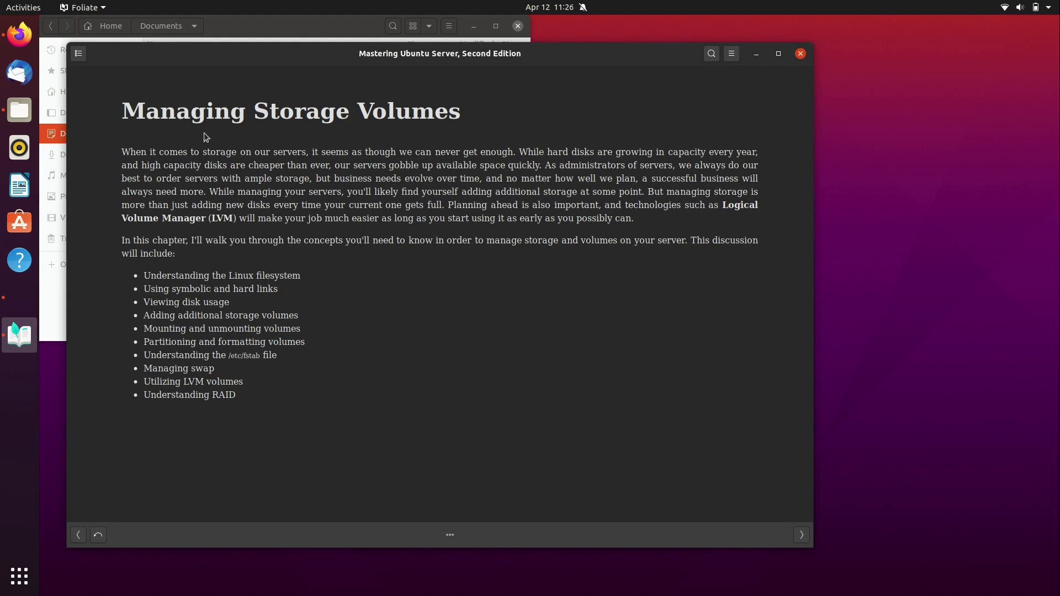
{"action": "left_click", "coordinate": [78, 56]}
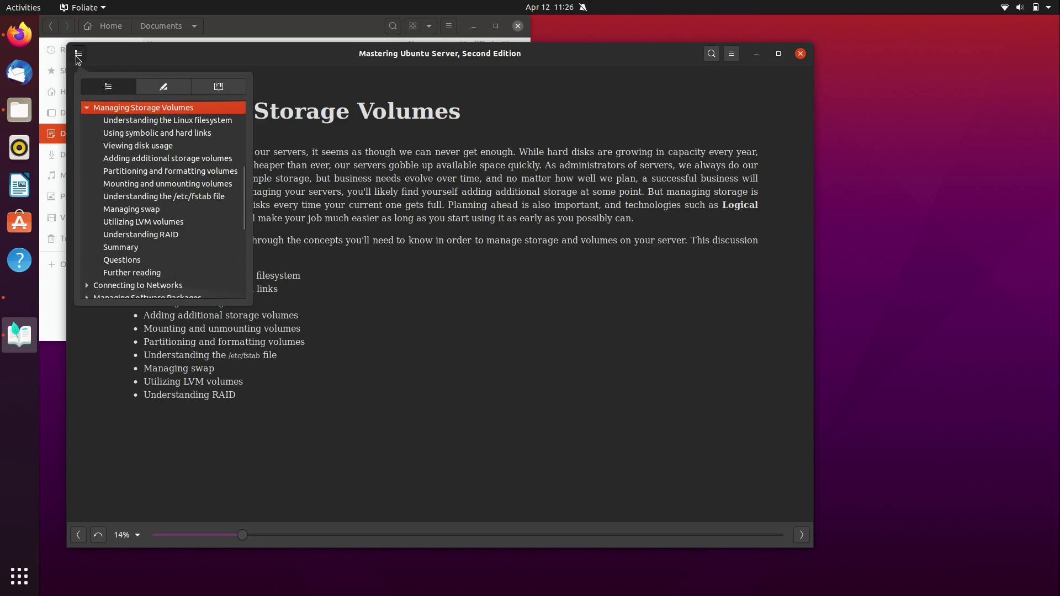
{"action": "left_click", "coordinate": [211, 89]}
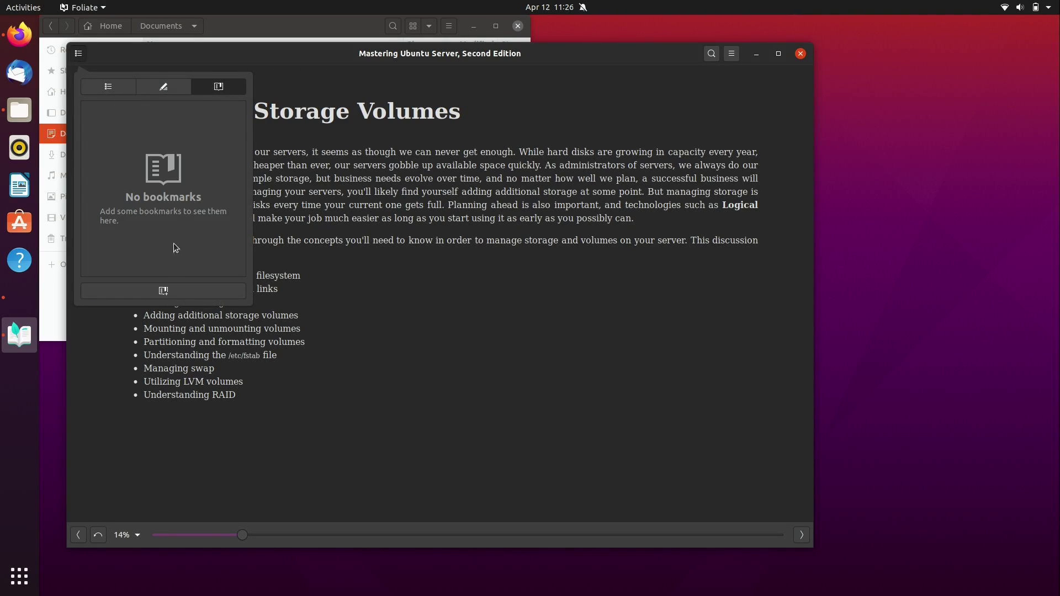
{"action": "left_click", "coordinate": [164, 293]}
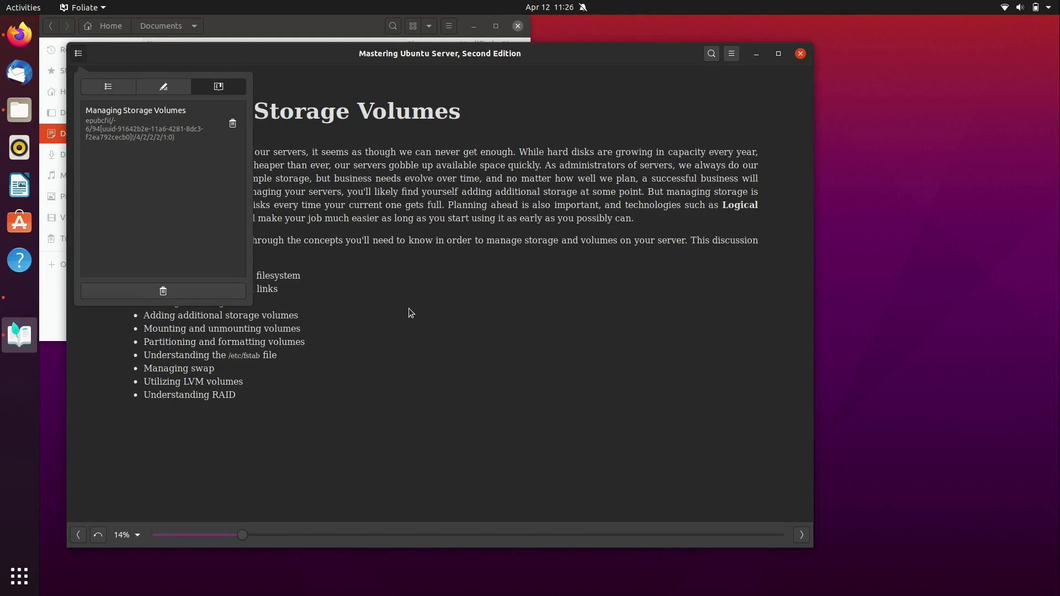
{"action": "left_click", "coordinate": [411, 313]}
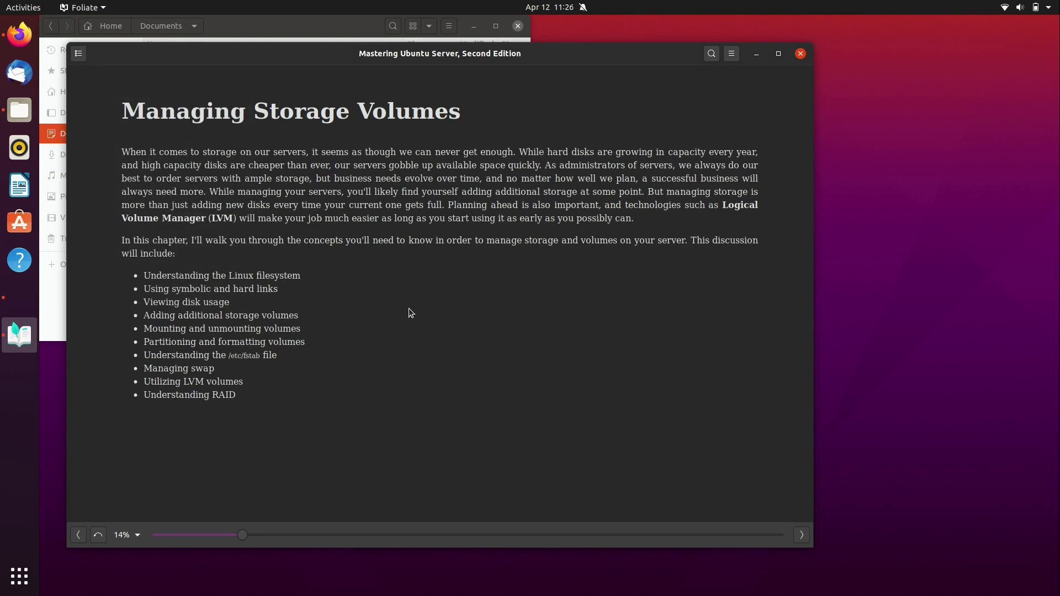